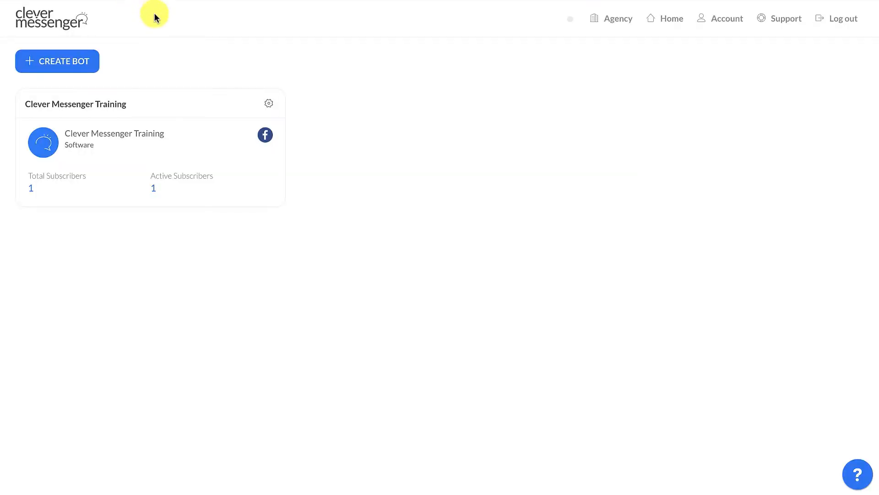
- Open the Clever Messenger Training bot's dashboard and go to its Send to Messenger capture library
left_click(269, 105)
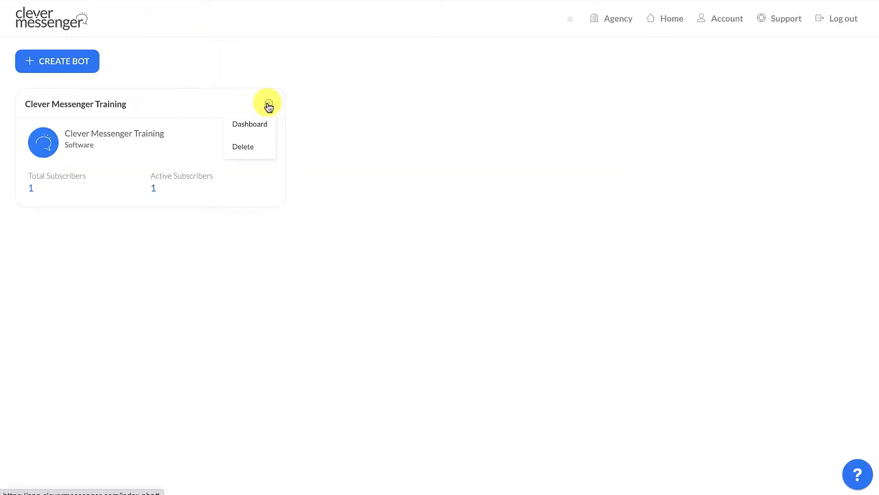
left_click(253, 124)
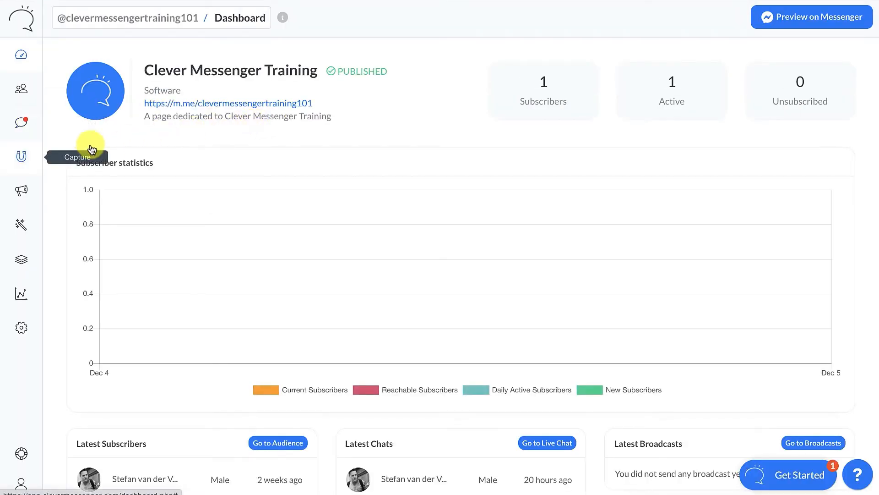
left_click(23, 158)
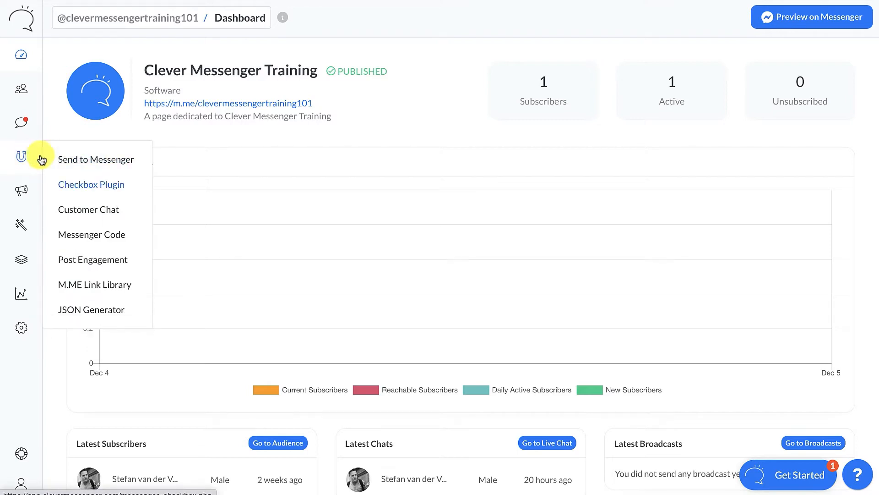
left_click(93, 162)
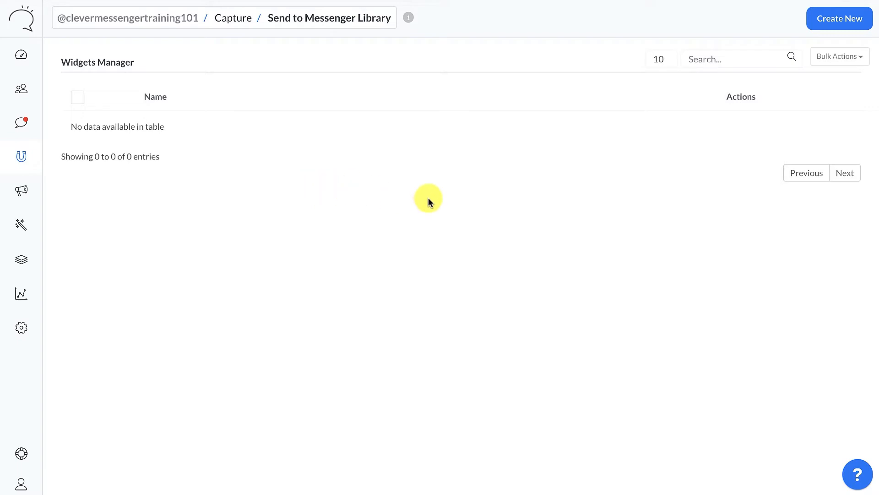
- Create a new widget named "Send to Messenger #1"
left_click(824, 22)
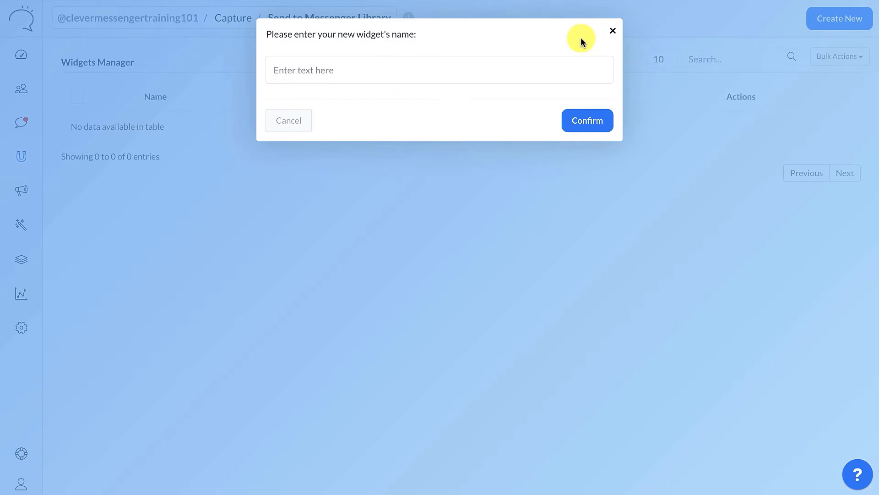
type("Send to Messenger #1")
left_click(586, 122)
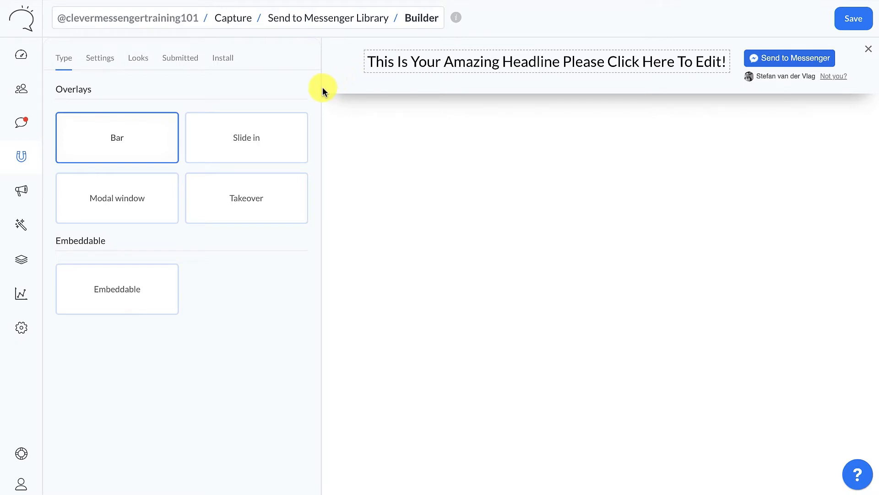
- Preview the Slide in, Modal window, Takeover and Embeddable types for the widget
left_click(230, 136)
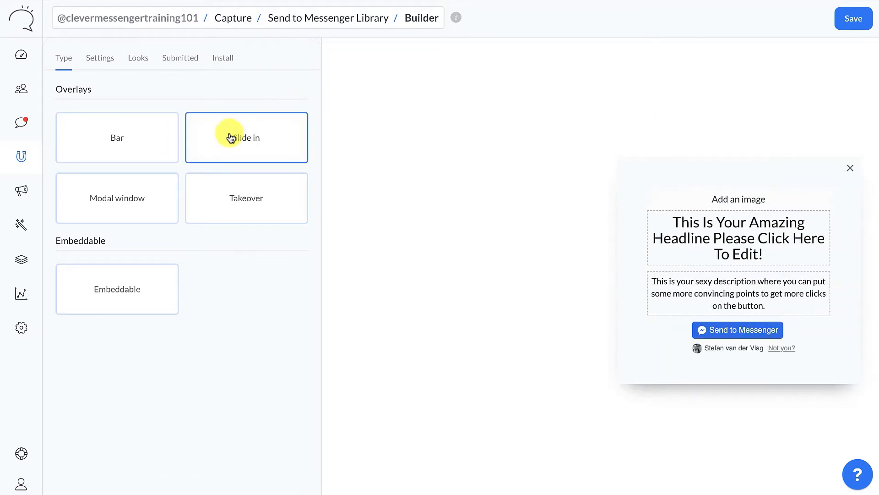
left_click(138, 196)
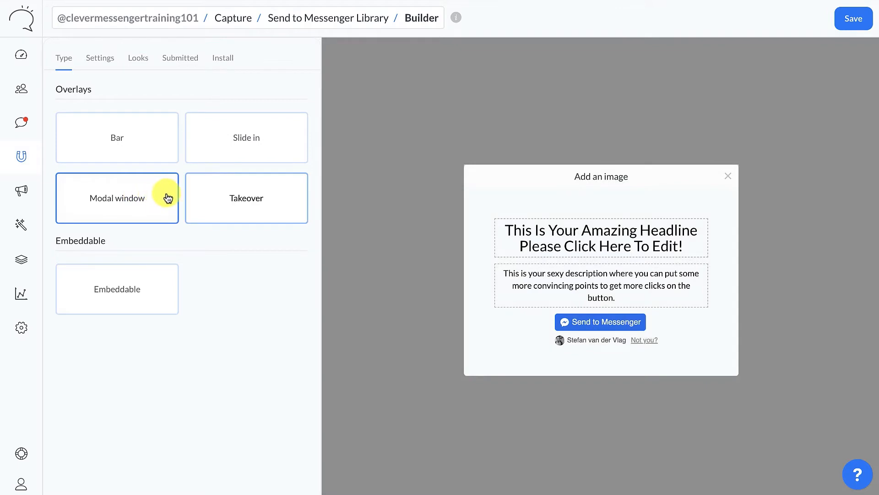
left_click(238, 198)
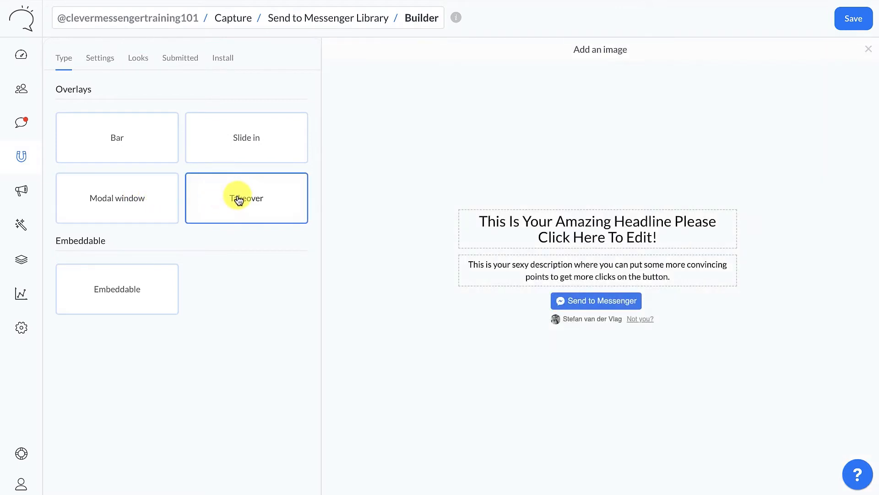
left_click(130, 282)
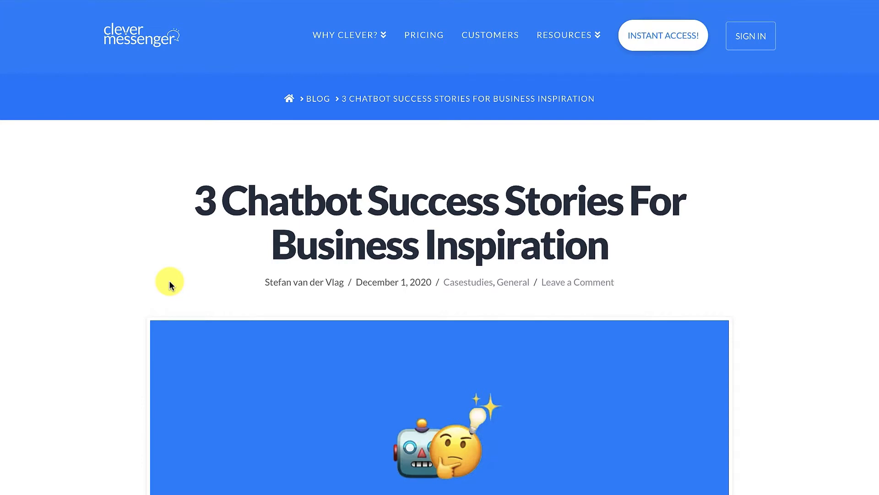
- Look through the chatbot success stories blog post and the free-copy contest page for examples of embedded Send to Messenger widgets
scroll(169, 281, "down", 4)
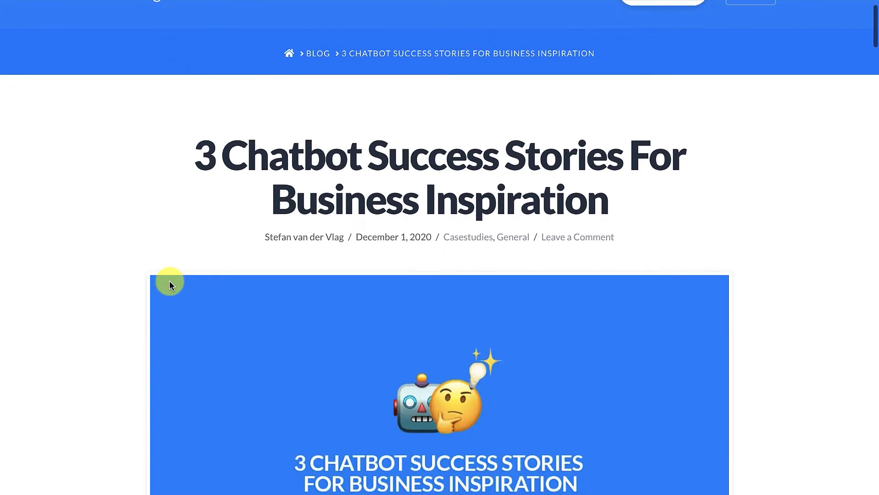
scroll(169, 280, "down", 10)
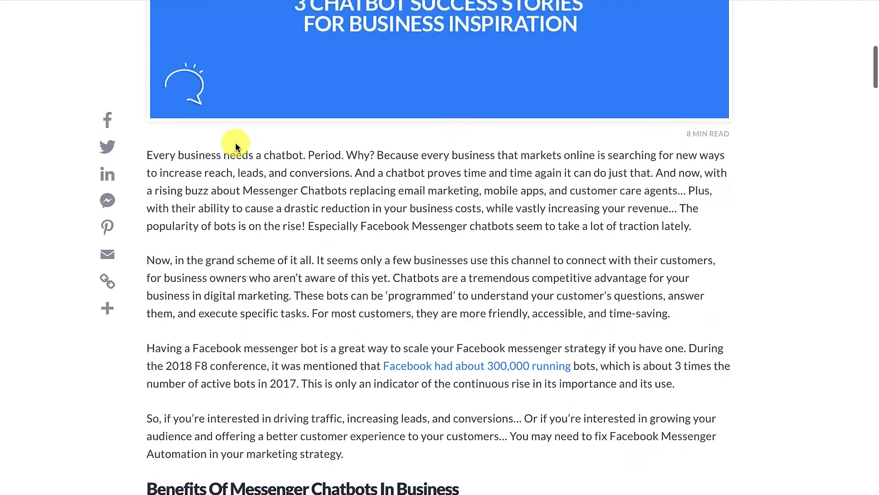
scroll(258, 98, "down", 20)
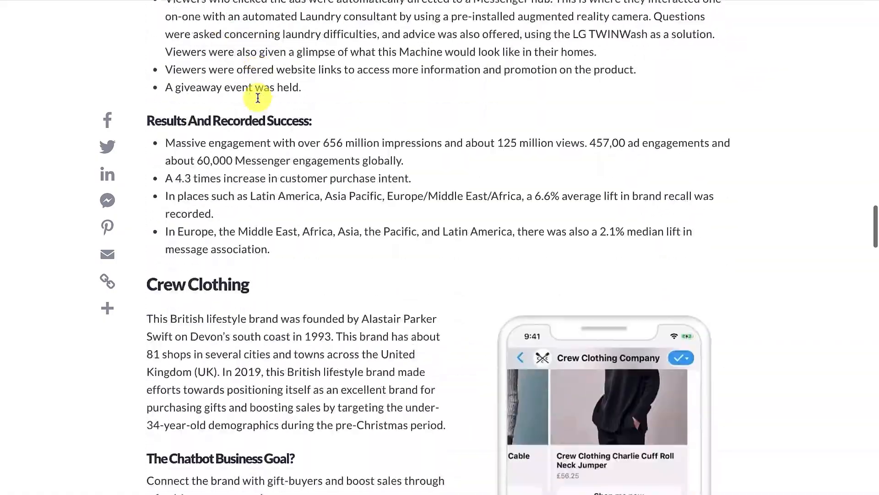
scroll(258, 98, "down", 20)
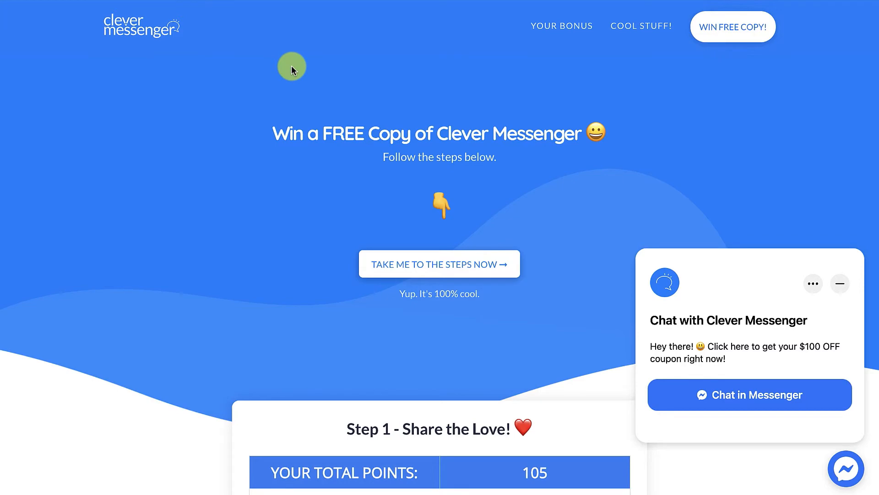
scroll(291, 69, "down", 4)
scroll(291, 69, "down", 1)
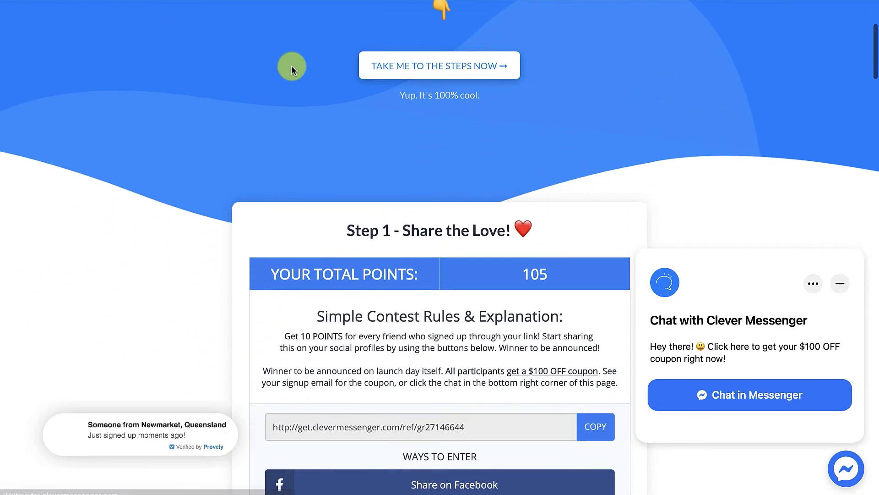
scroll(292, 69, "down", 3)
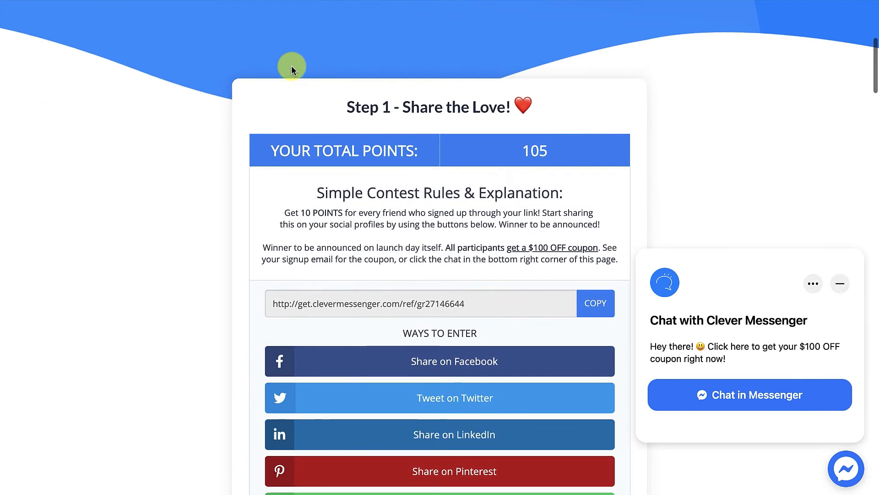
scroll(292, 69, "down", 3)
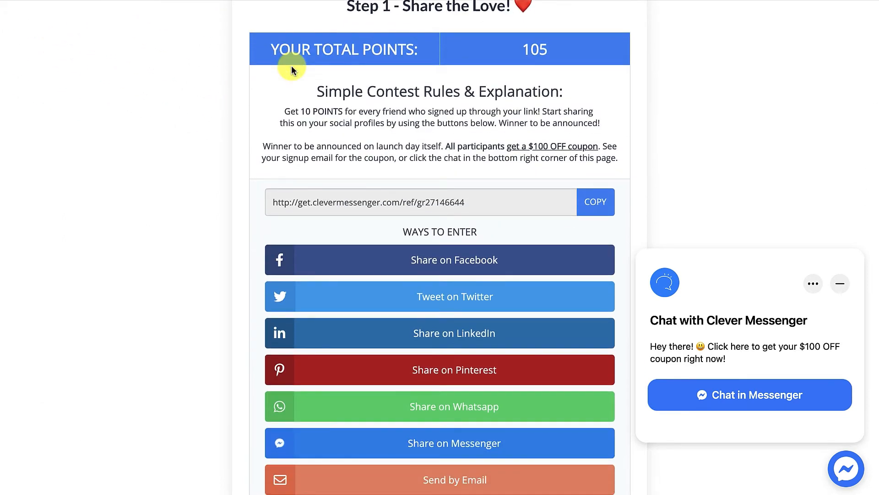
scroll(291, 69, "down", 4)
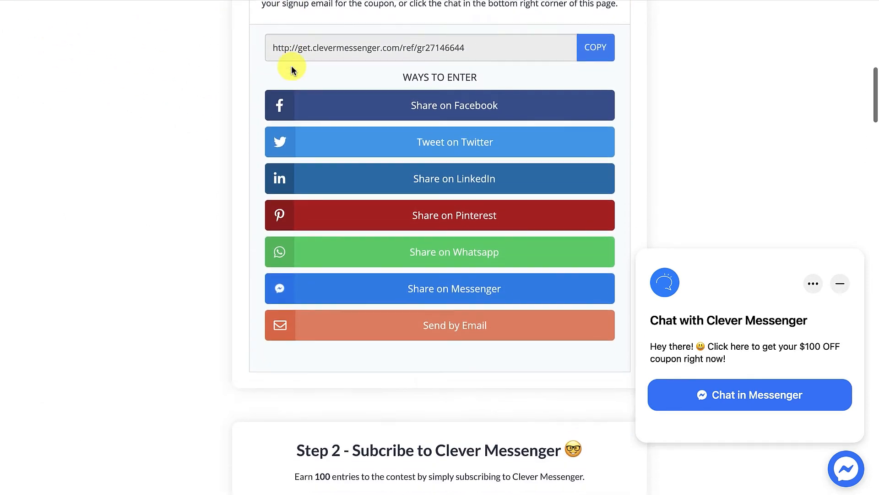
scroll(292, 69, "down", 3)
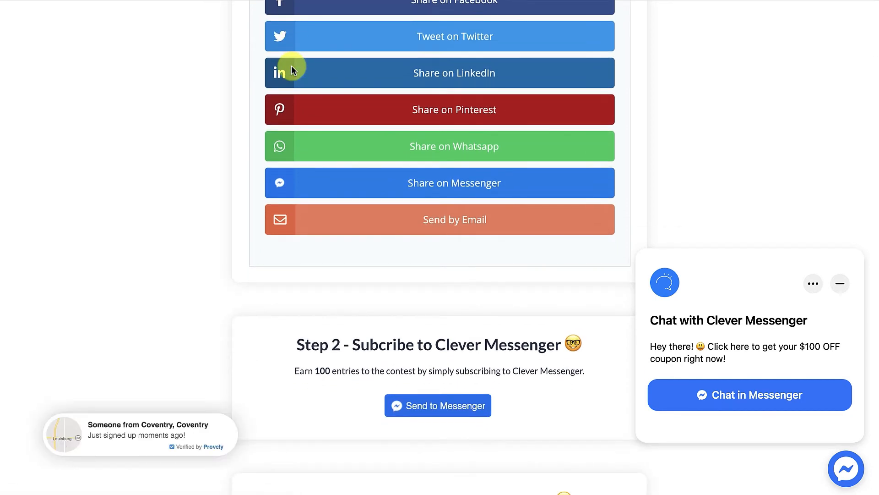
scroll(236, 73, "down", 4)
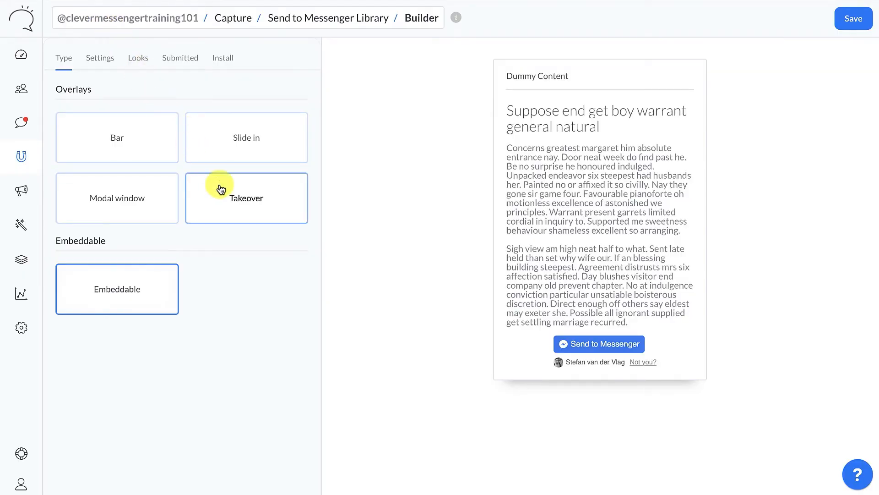
- Set the widget type to Takeover and change its headline to "Before you go, get this FREE Report!"
left_click(231, 204)
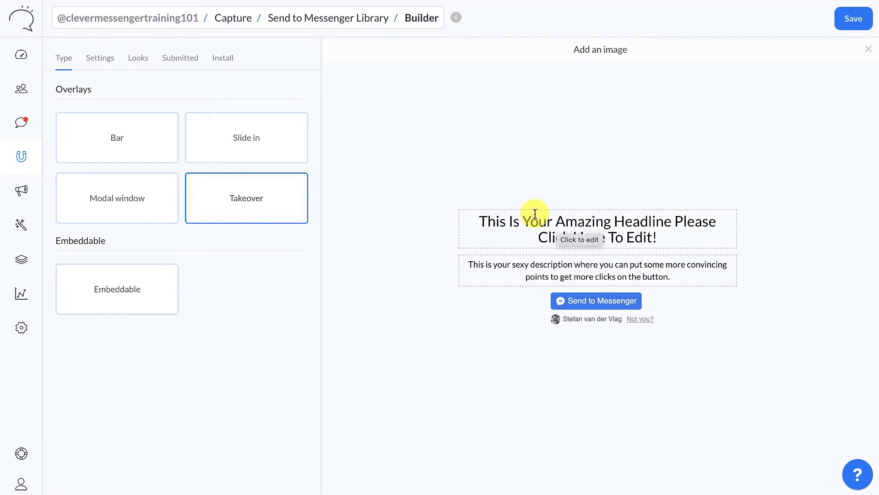
left_click(555, 222)
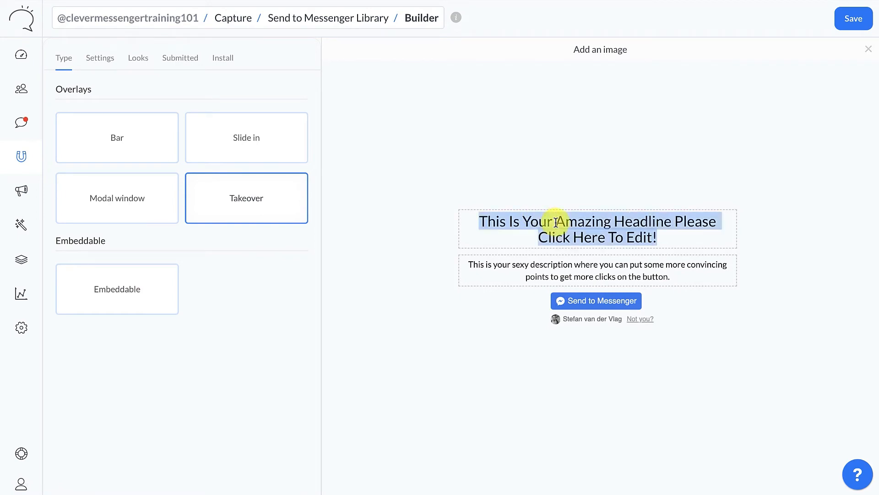
key("BackSpace")
type("Before you")
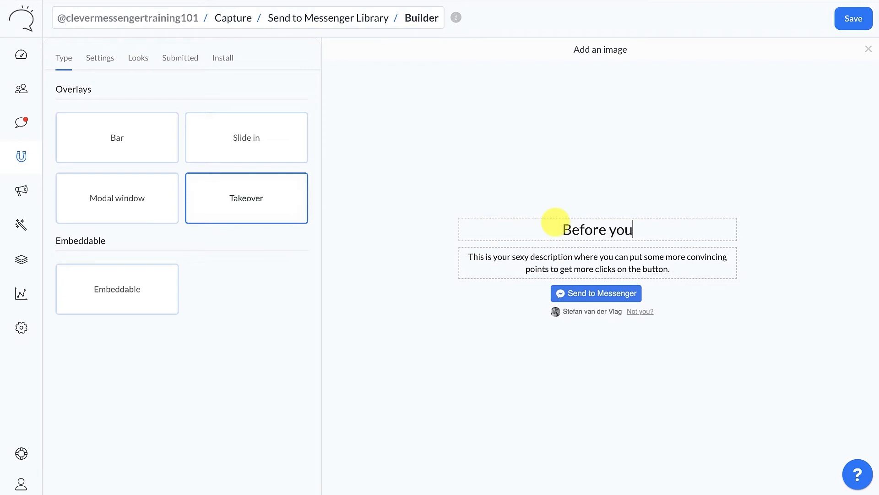
type(" go, get this g")
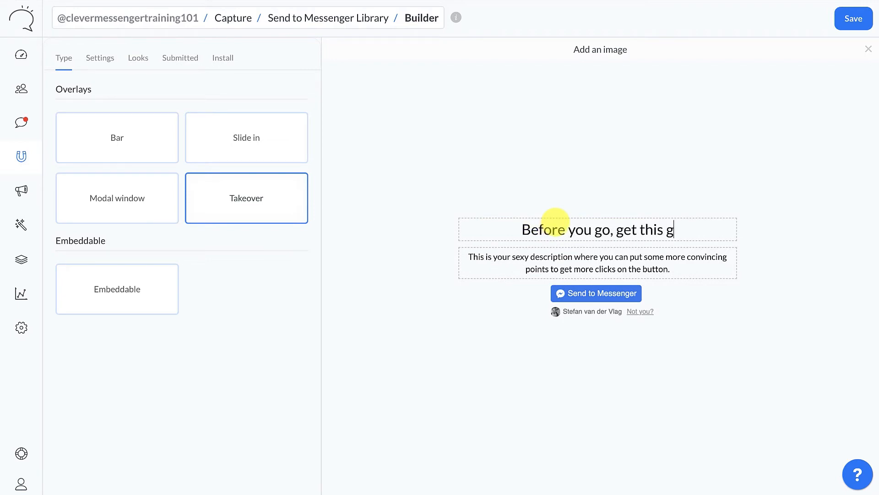
key("BackSpace")
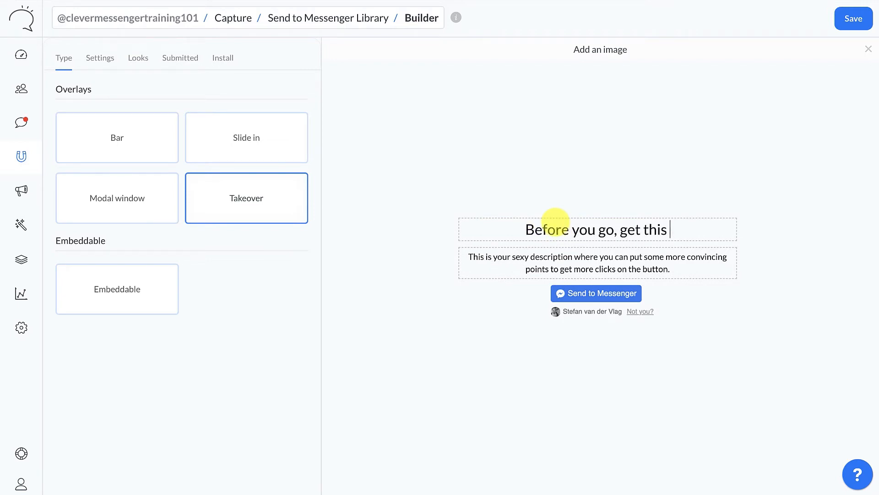
type("FREE Report!")
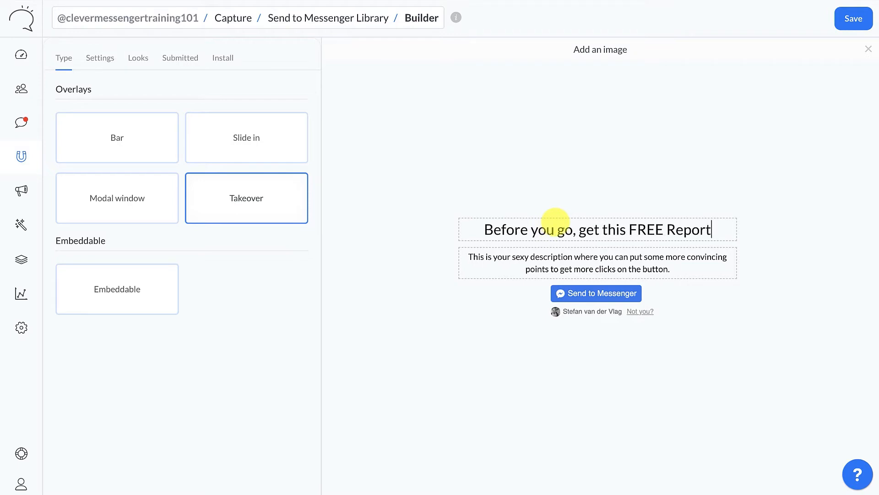
- Replace the widget's description with "Click the button below in order to receive the 309 Valuable Stats & Insights Report for 100% FREE!"
triple_click(595, 261)
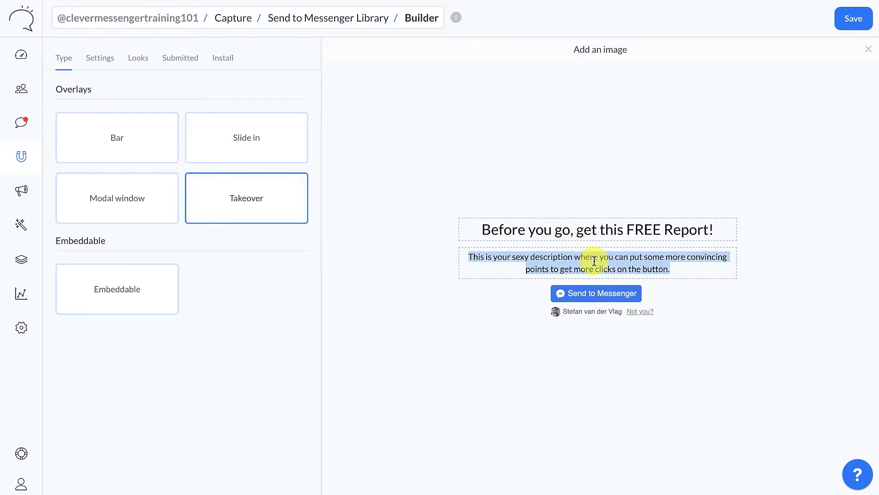
type("Click the")
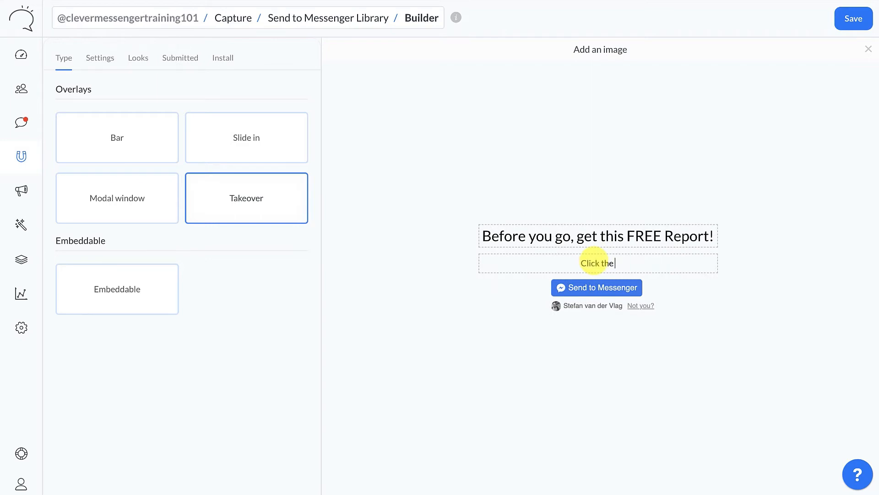
type(" button below ")
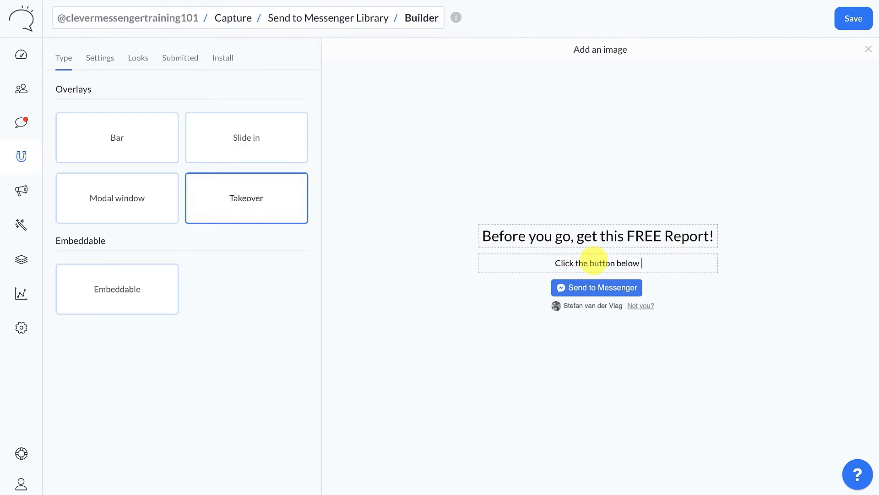
type("in order to re")
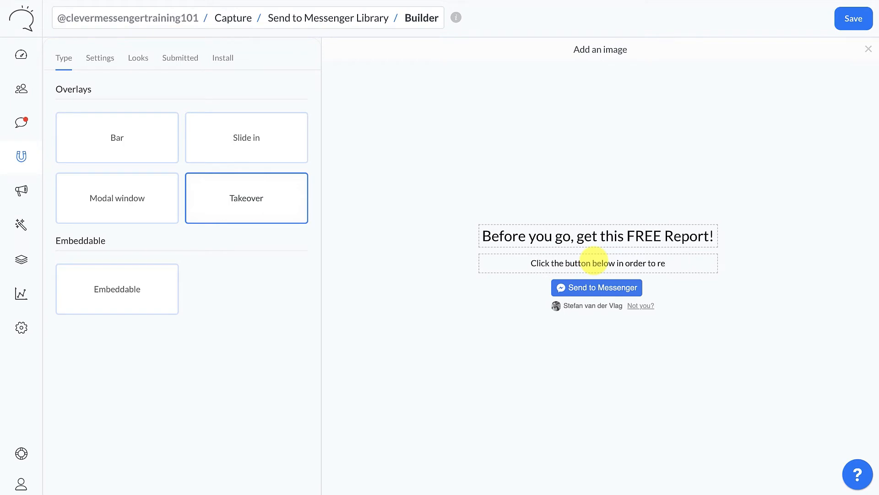
type("ceive the ")
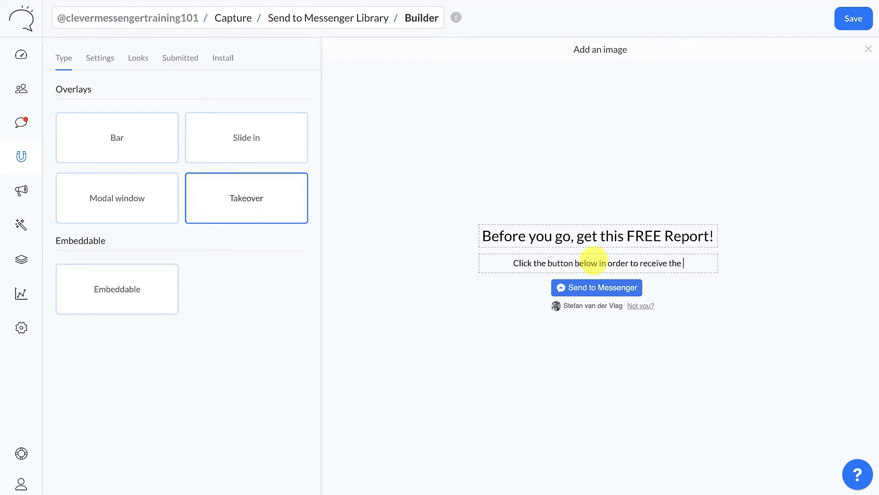
type("309")
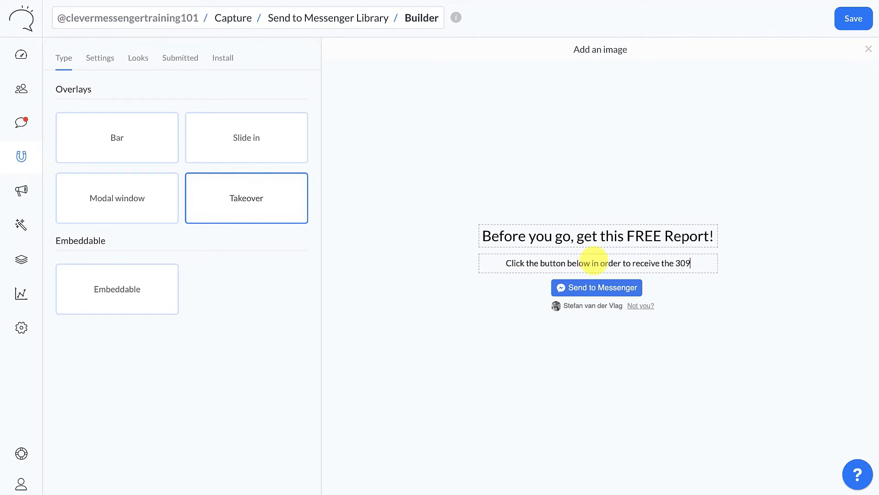
type(" Bl")
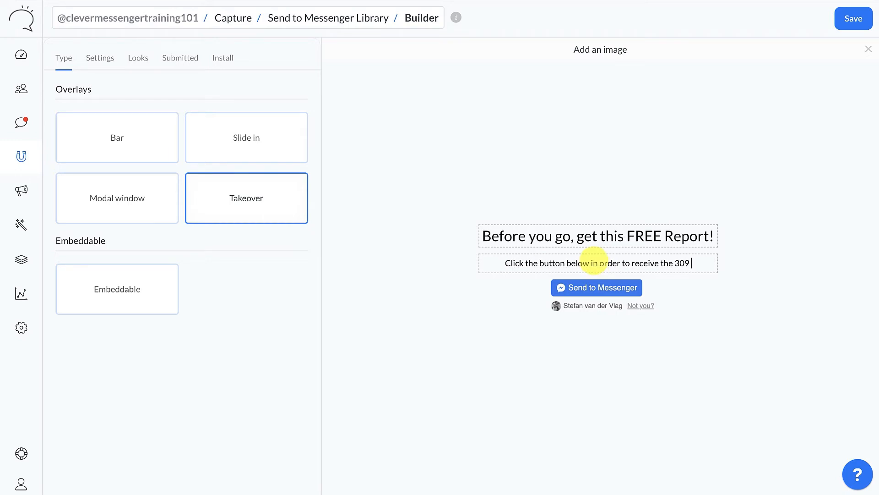
key("BackSpace")
key("BackSpace")
type("Val")
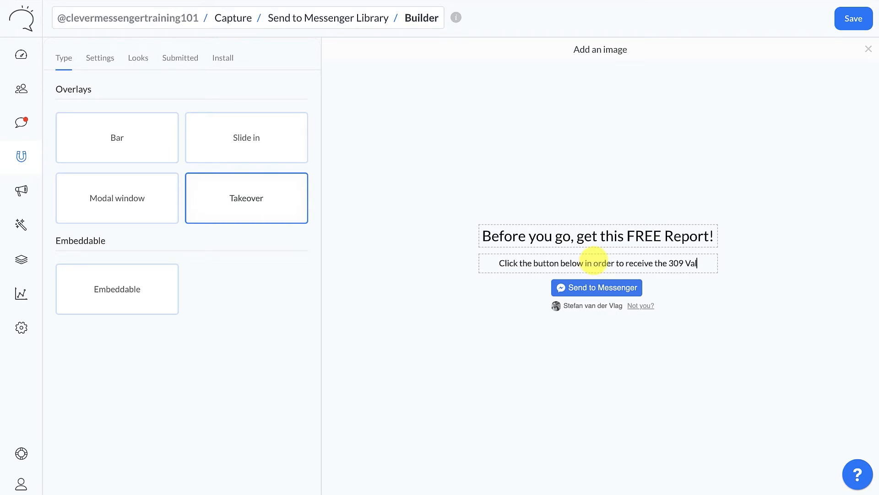
type("uable Stats ")
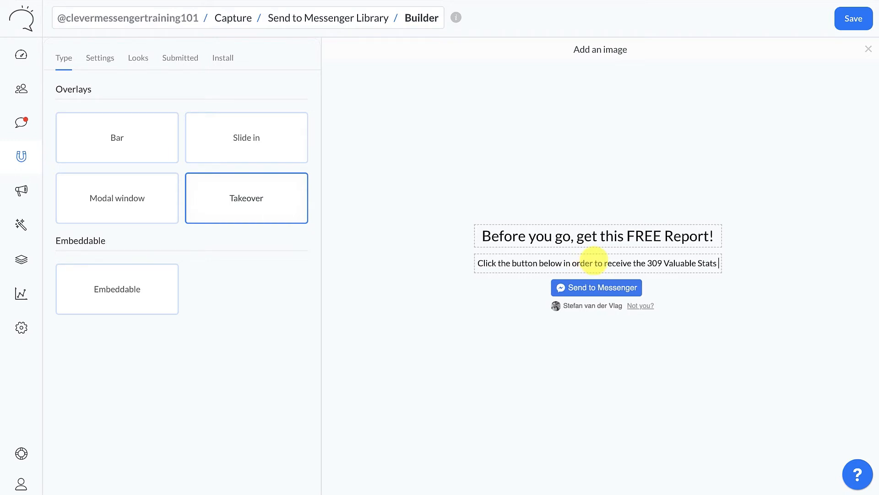
type("& Inisght")
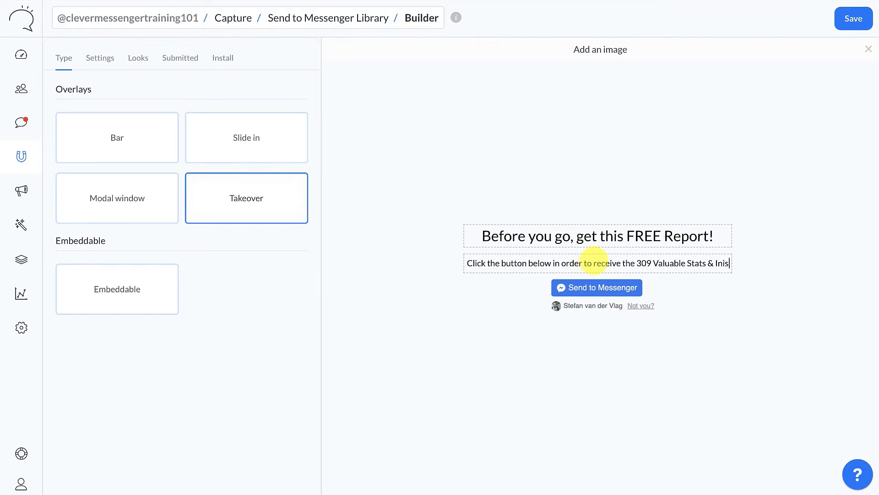
key("BackSpace")
key("BackSpace")
key("BackSpace")
key("BackSpace")
key("BackSpace")
type("sig")
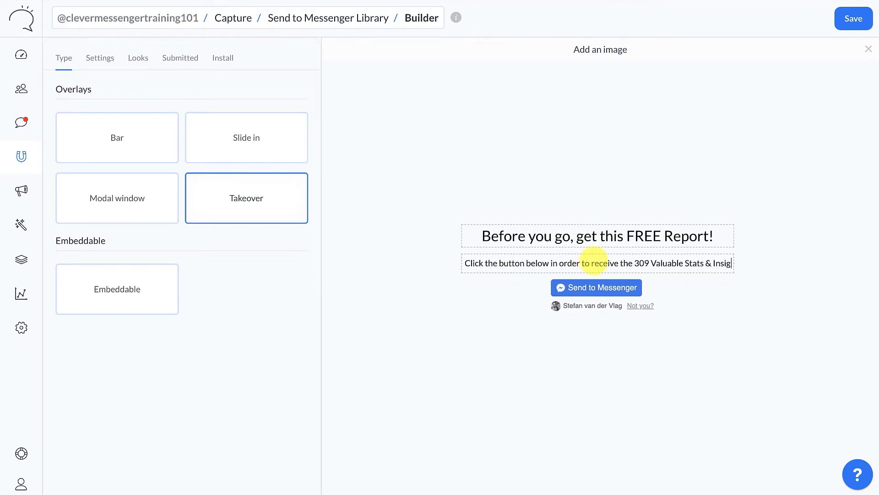
type("hts Report fo")
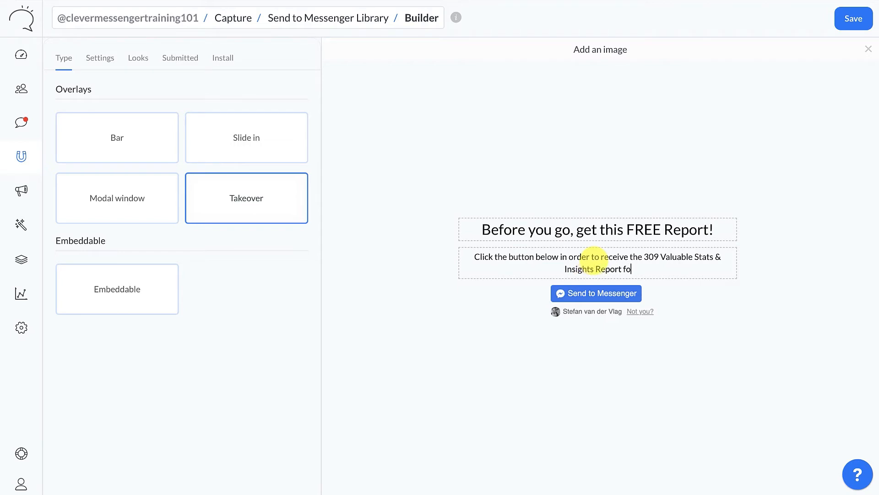
type("r 100$")
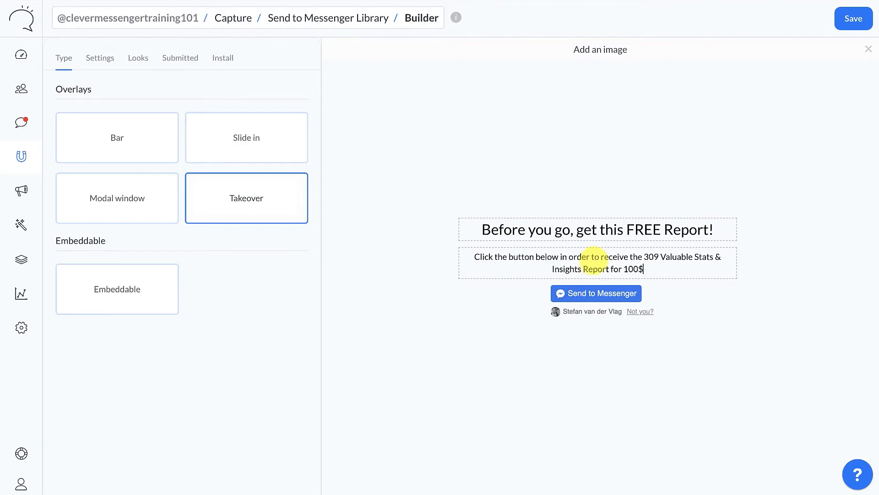
key("BackSpace")
type("% ")
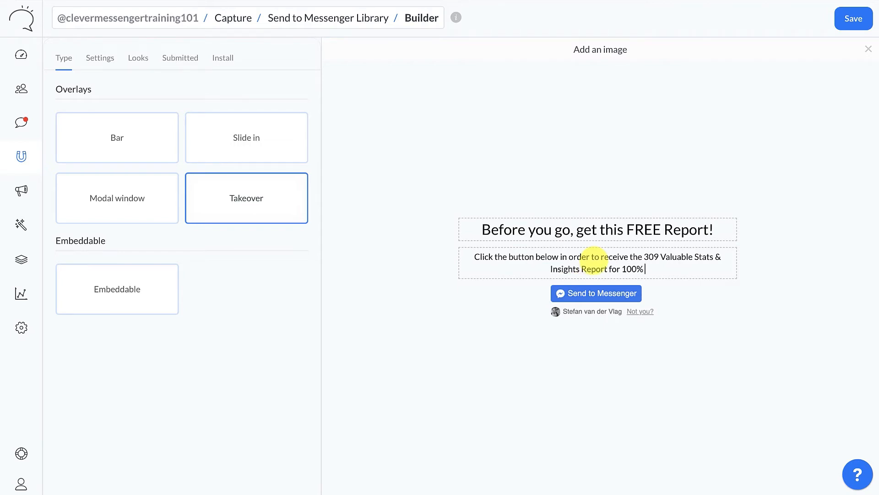
type("FREE!")
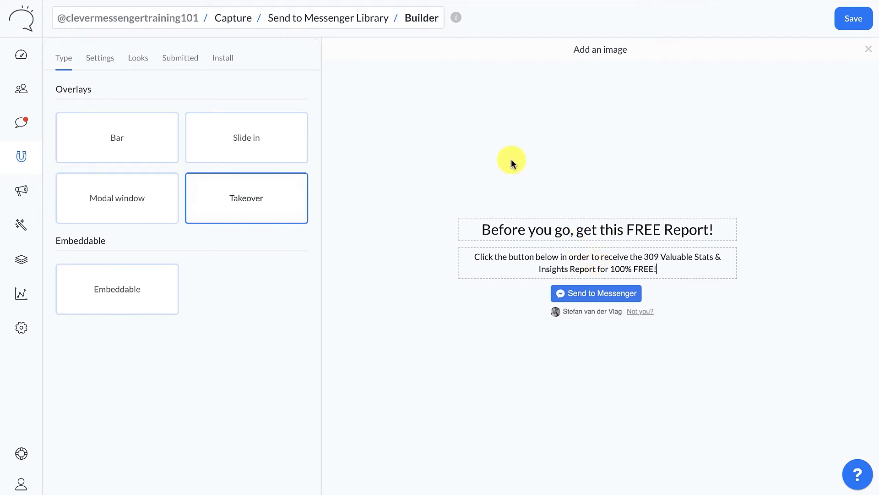
- Upload the blue Clever Messenger report cover as the widget's image and save the image change
left_click(598, 51)
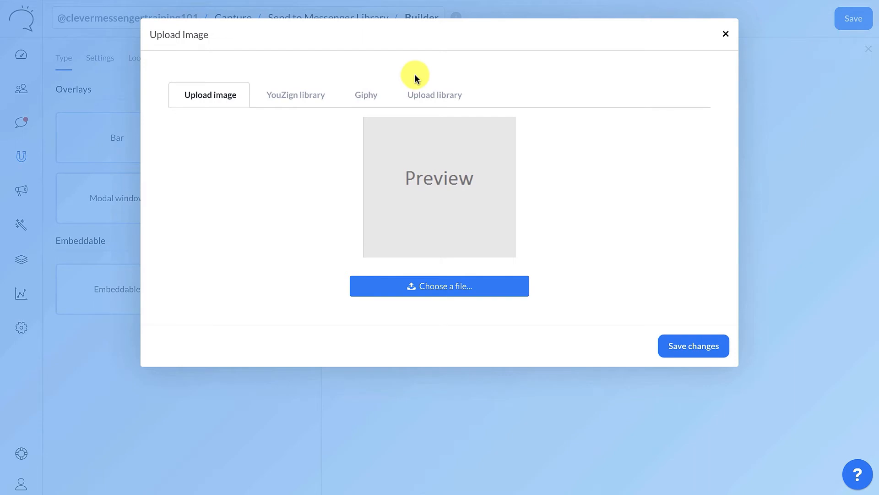
left_click(438, 286)
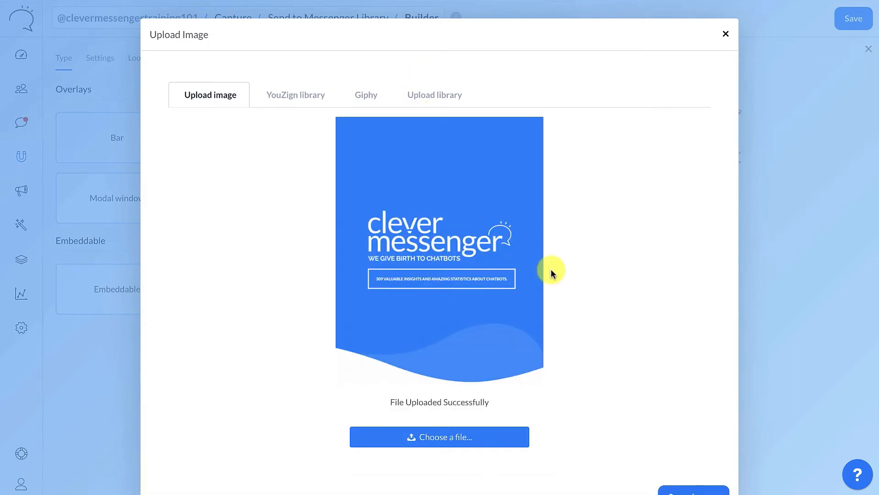
scroll(551, 271, "down", 1)
scroll(589, 277, "up", 1)
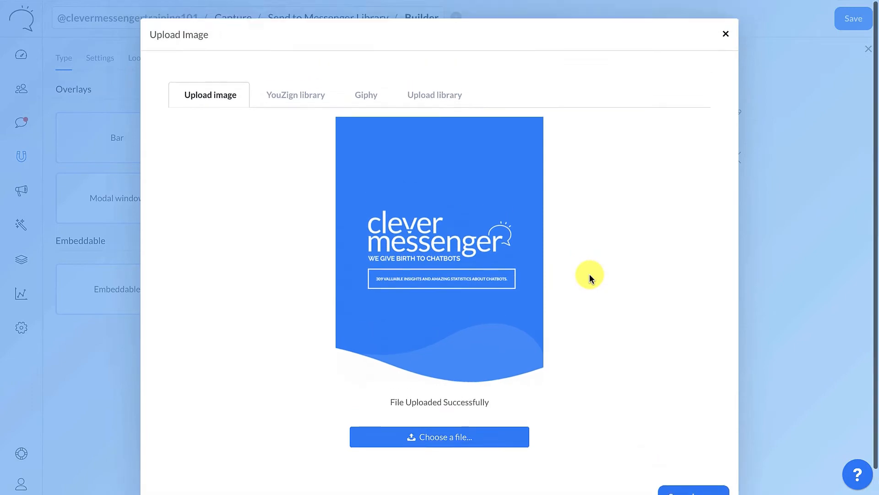
scroll(589, 277, "down", 1)
left_click(700, 463)
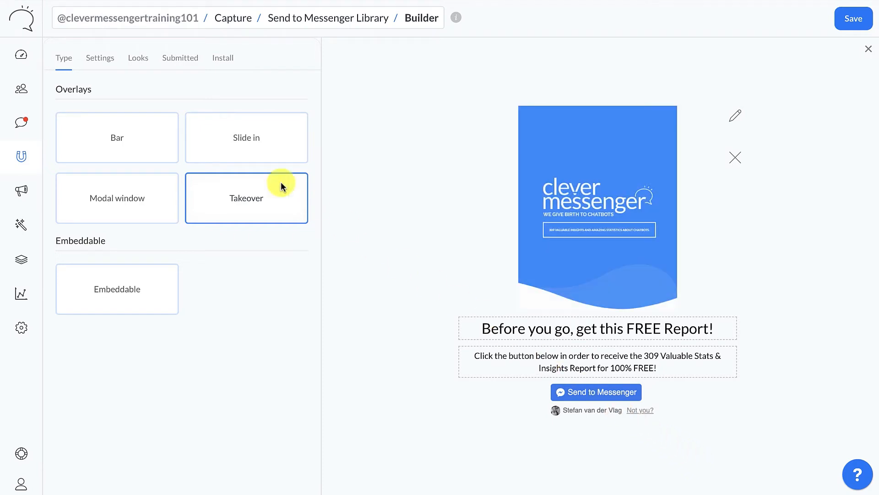
- Add the tag "Clicked: Chatbot Guide Button" in the widget's settings
left_click(99, 64)
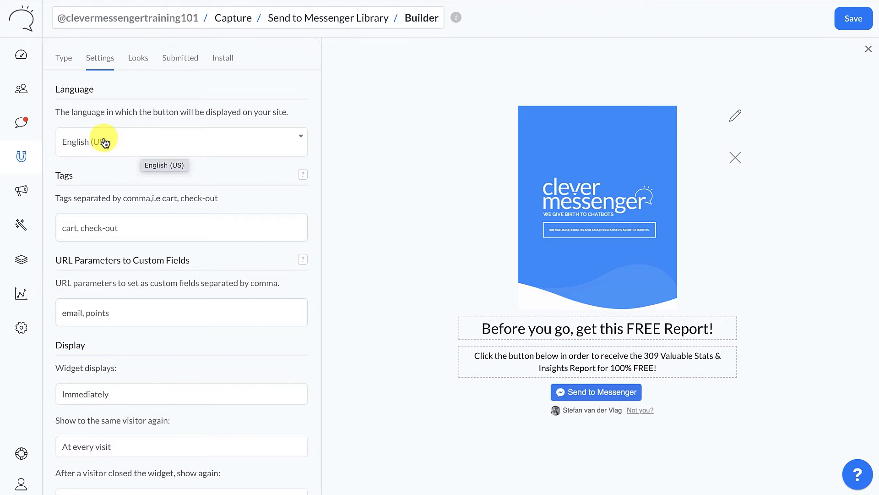
left_click(131, 226)
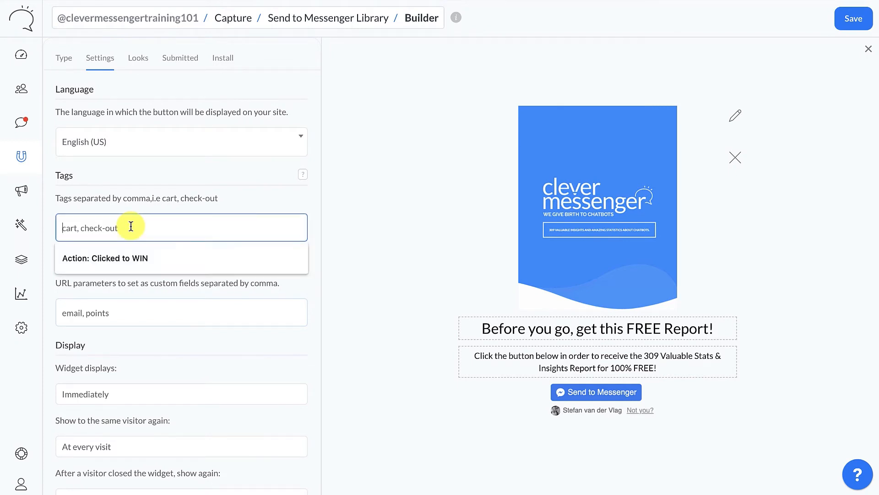
type("Chatbot Guide")
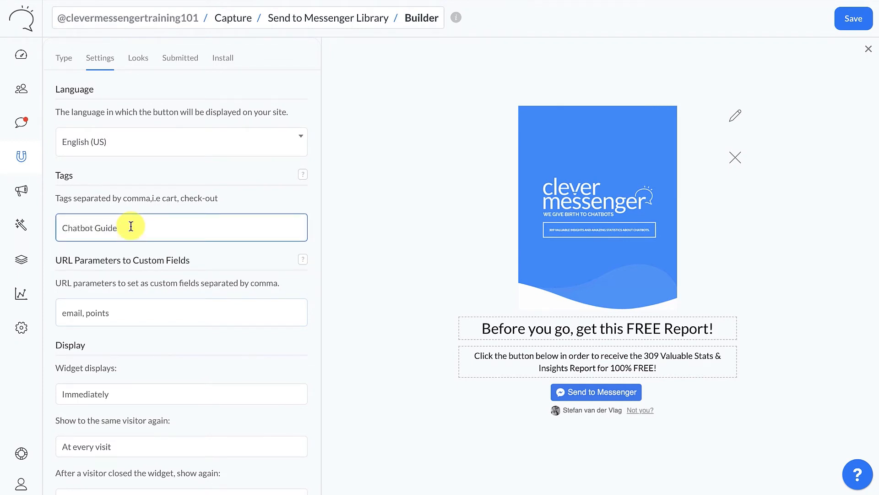
key("Home")
type("Clicked: Chatbot Guide")
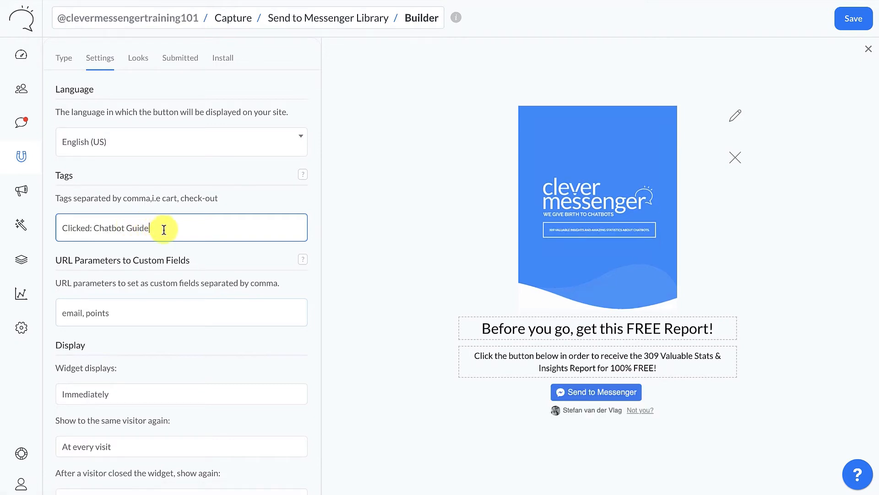
type("Button")
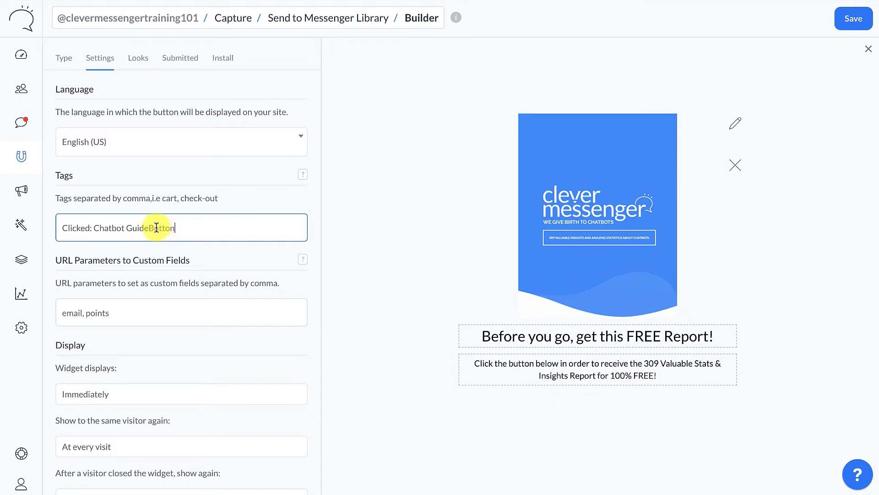
left_click(149, 227)
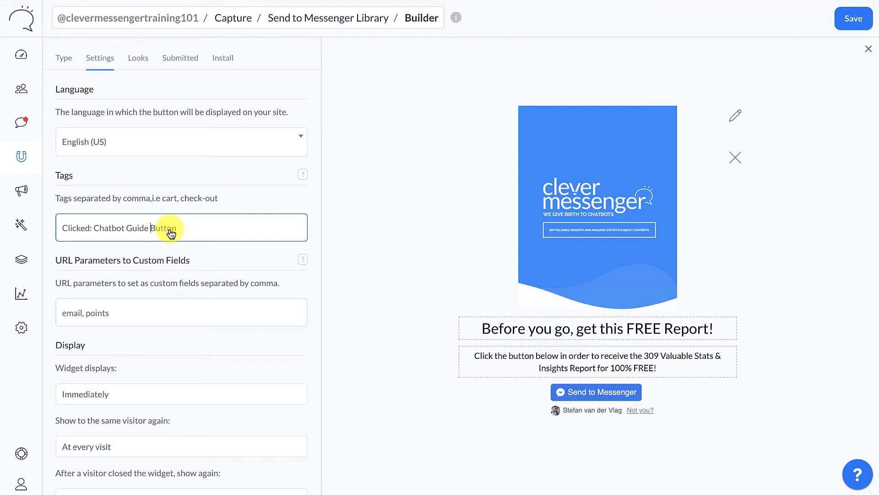
- Set the widget to display on exit intent
scroll(170, 229, "down", 1)
scroll(170, 229, "up", 1)
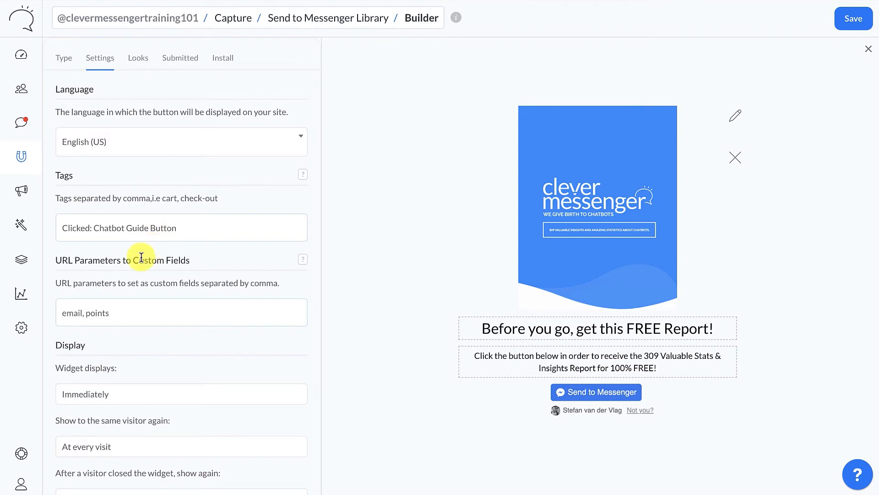
scroll(142, 257, "down", 1)
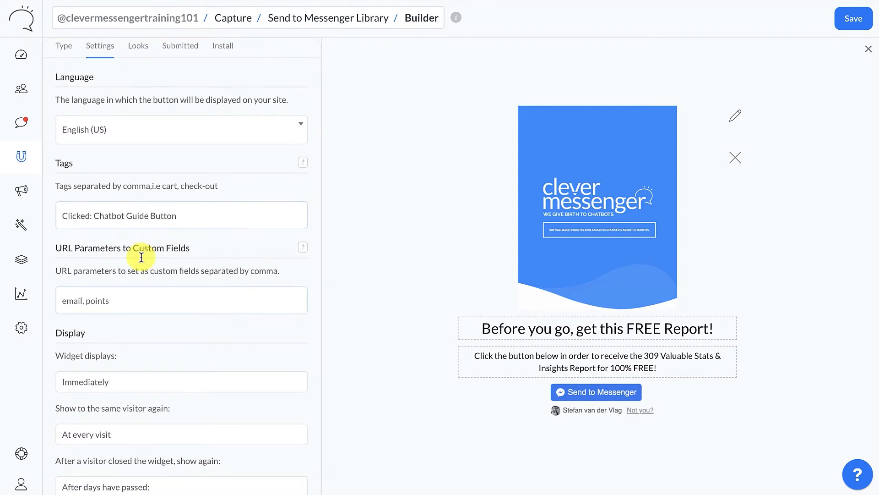
scroll(142, 261, "down", 1)
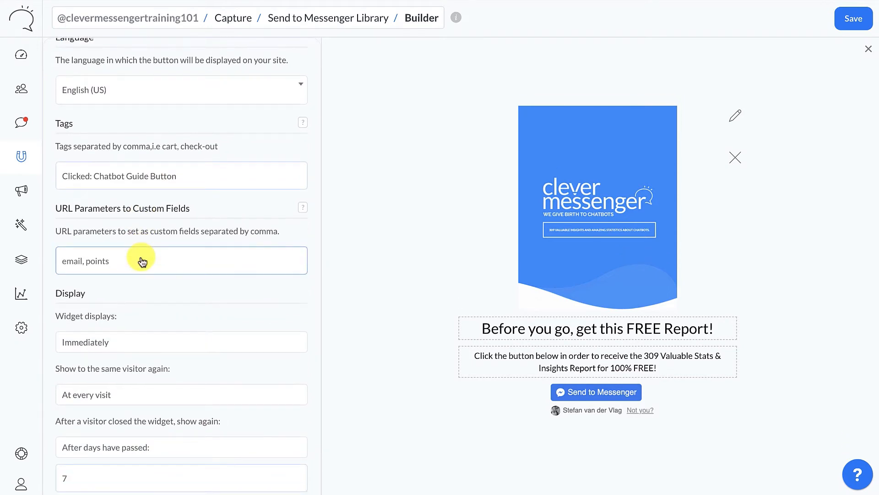
scroll(143, 261, "down", 2)
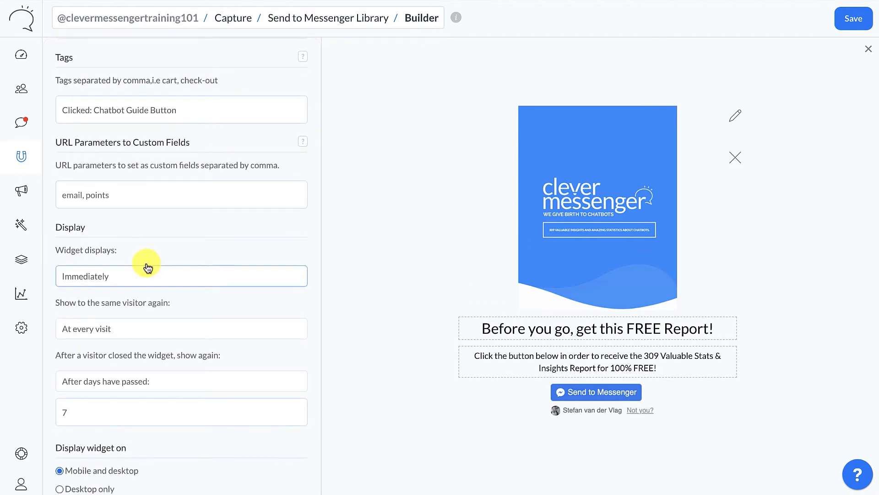
left_click(124, 280)
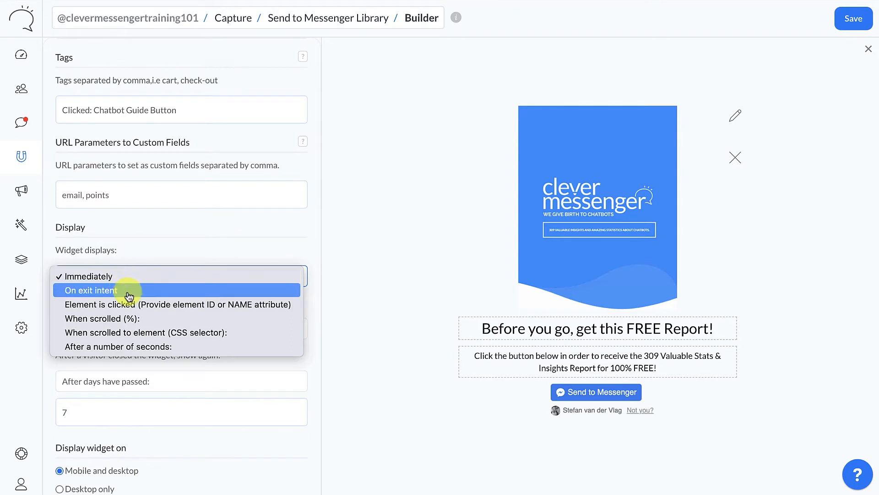
left_click(206, 290)
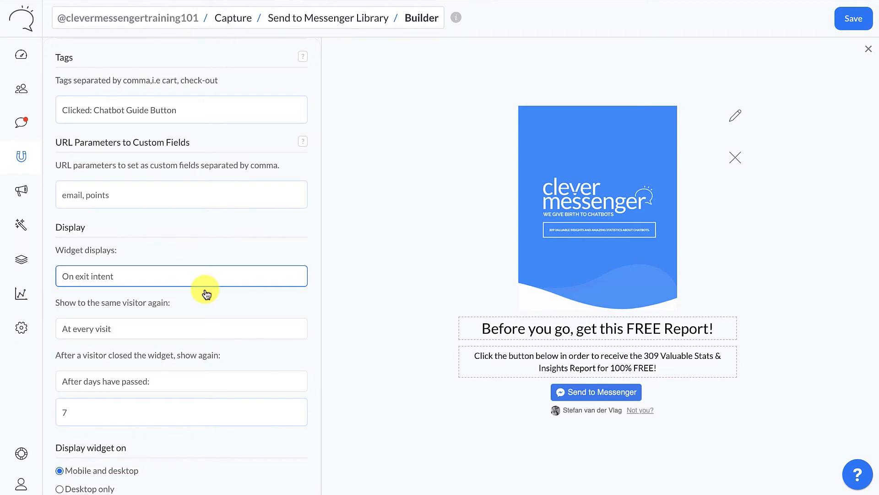
- Show the widget to the same visitor at every visit, and also at every visit after it has been closed
left_click(164, 329)
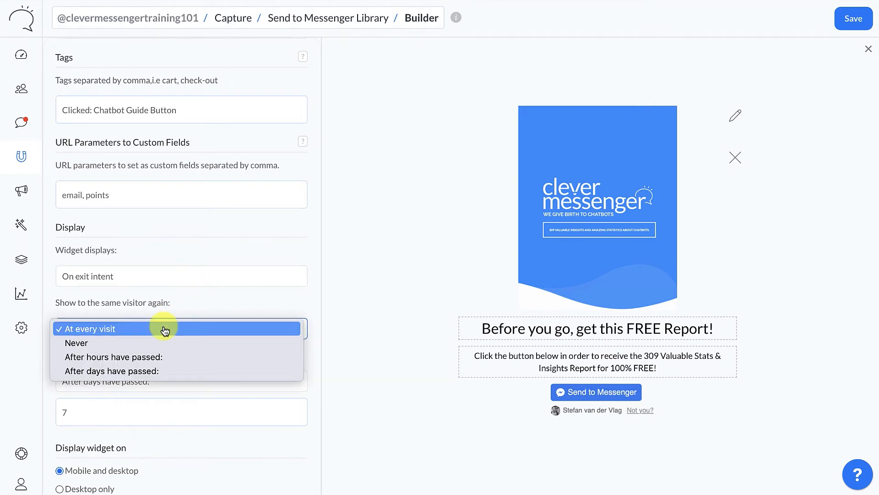
left_click(165, 328)
left_click(131, 381)
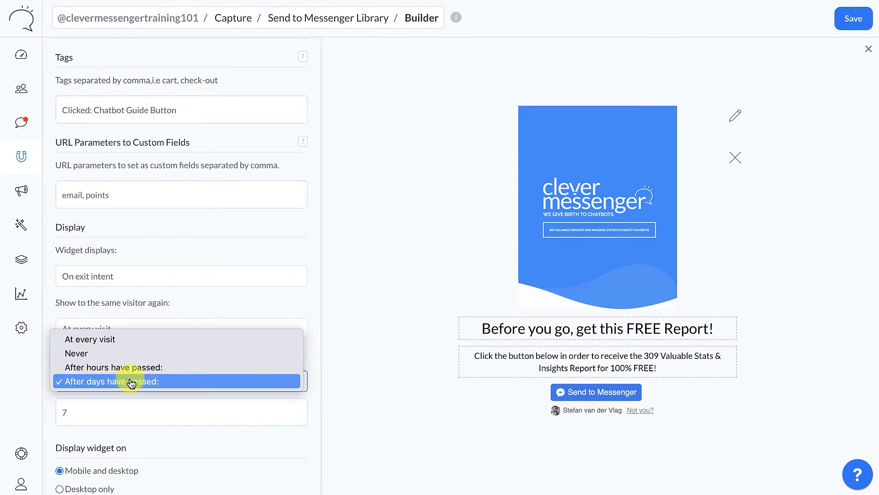
left_click(127, 342)
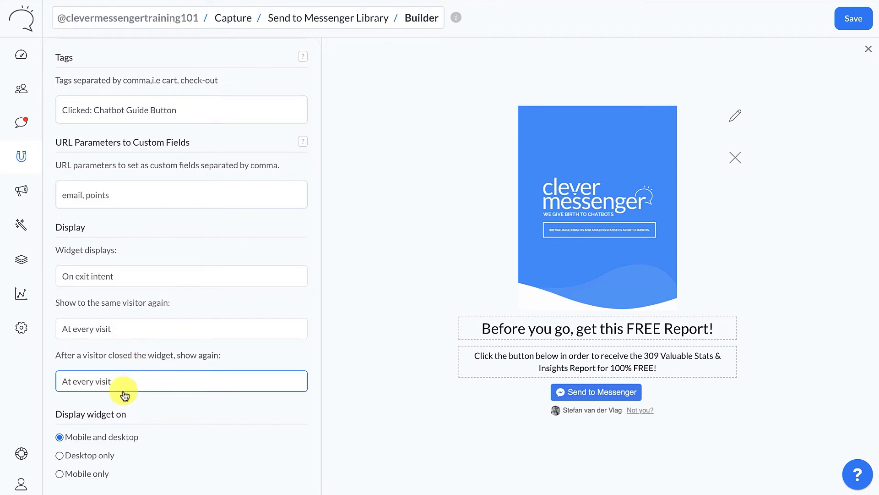
scroll(122, 393, "down", 1)
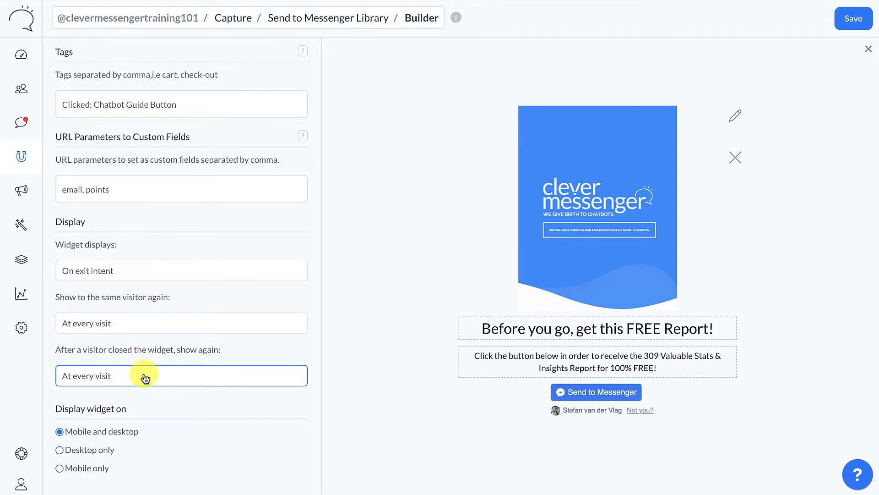
- Try the other image layouts and hiding the description, then restore the image above the headline with the description shown
scroll(168, 356, "up", 3)
scroll(169, 356, "down", 3)
scroll(170, 356, "up", 3)
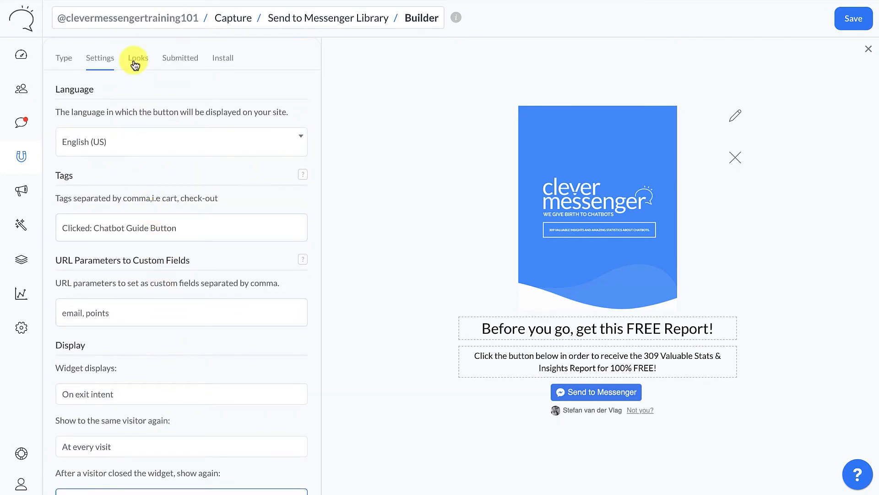
left_click(136, 59)
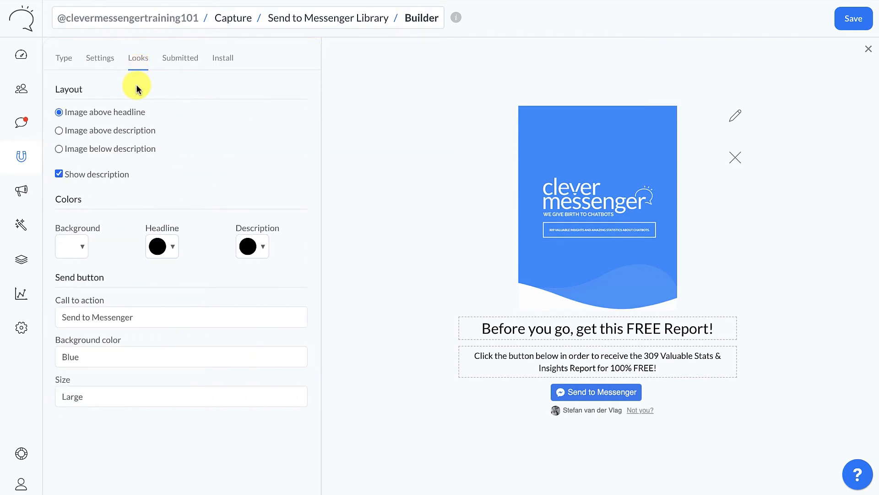
left_click(102, 130)
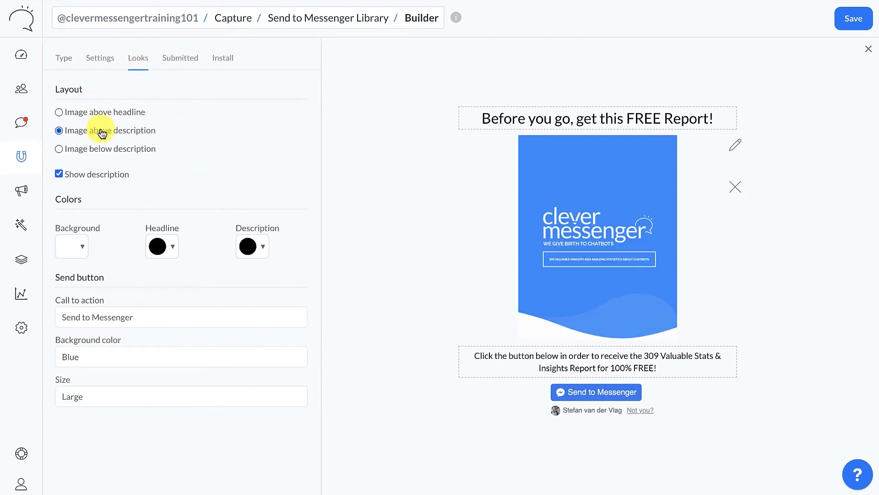
left_click(108, 150)
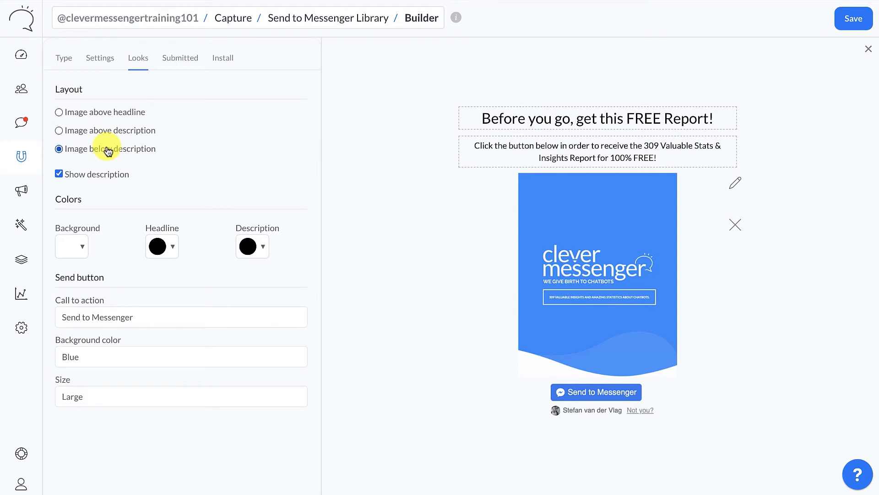
left_click(112, 115)
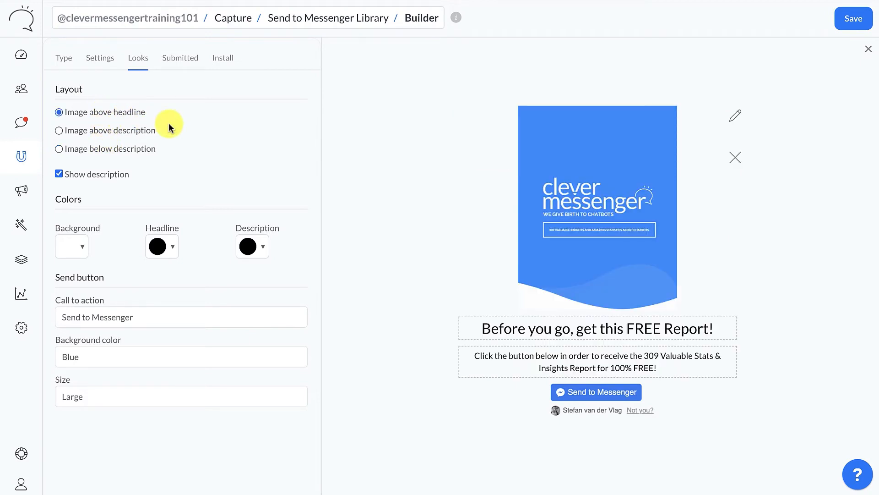
left_click(106, 178)
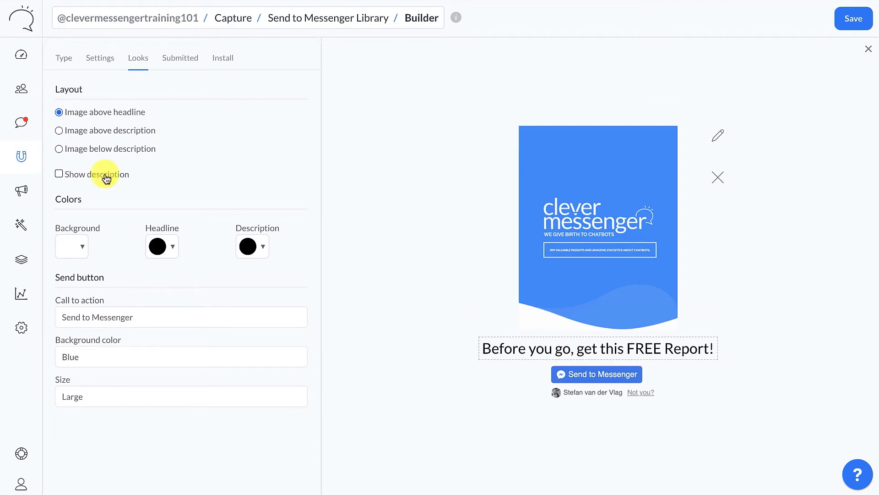
left_click(106, 178)
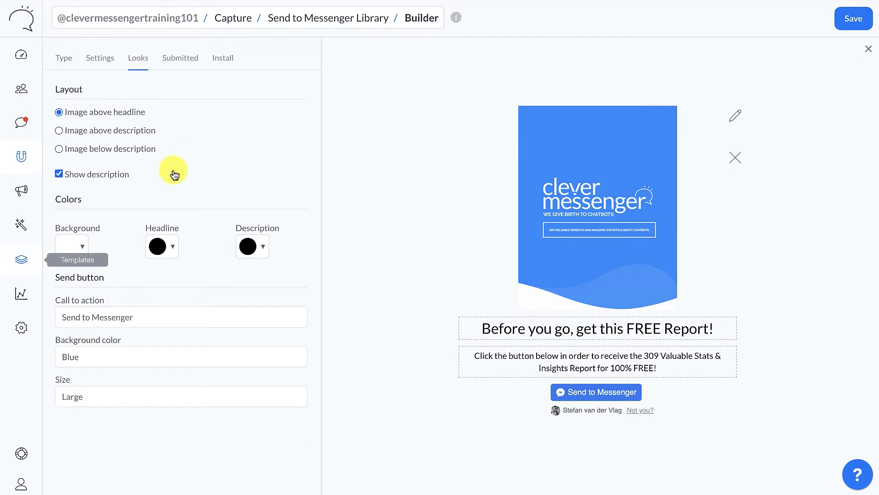
- Set the widget's background color to light gray #eeeeee
left_click(87, 251)
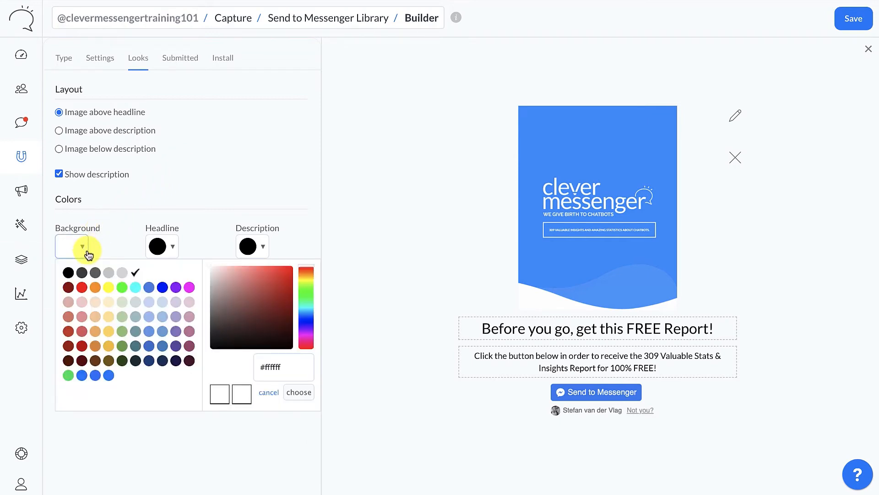
left_click(109, 376)
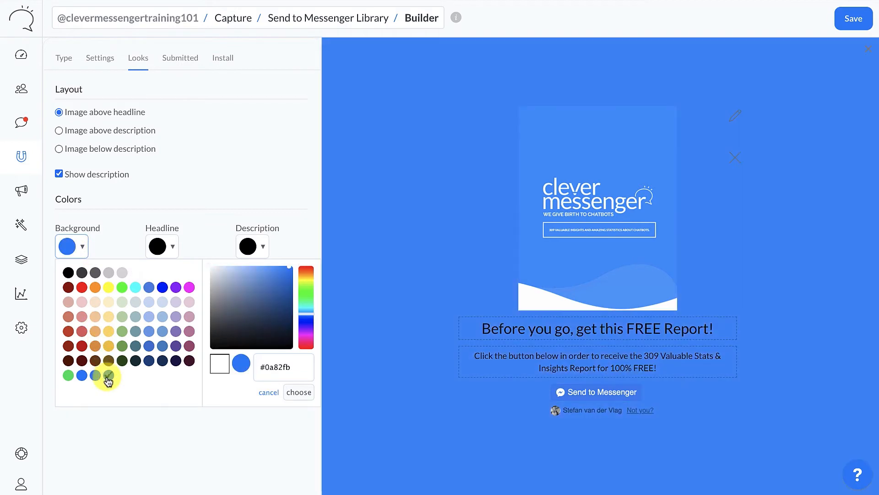
scroll(108, 381, "down", 1)
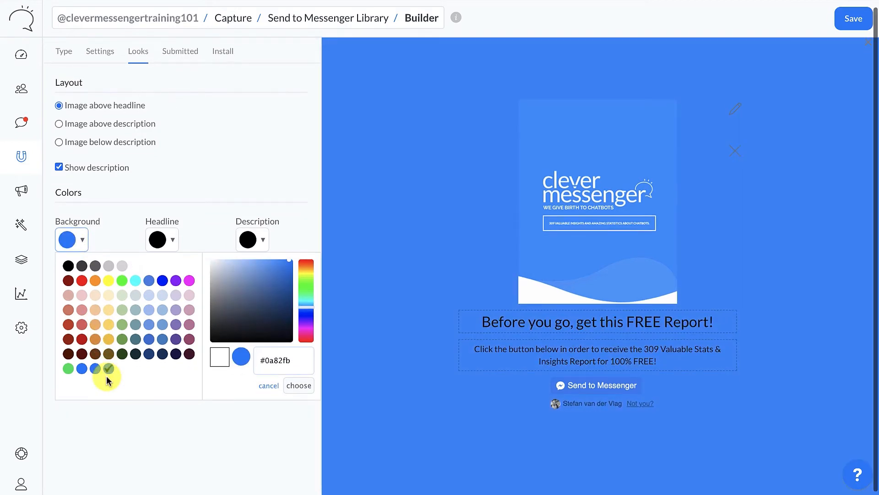
scroll(108, 381, "up", 1)
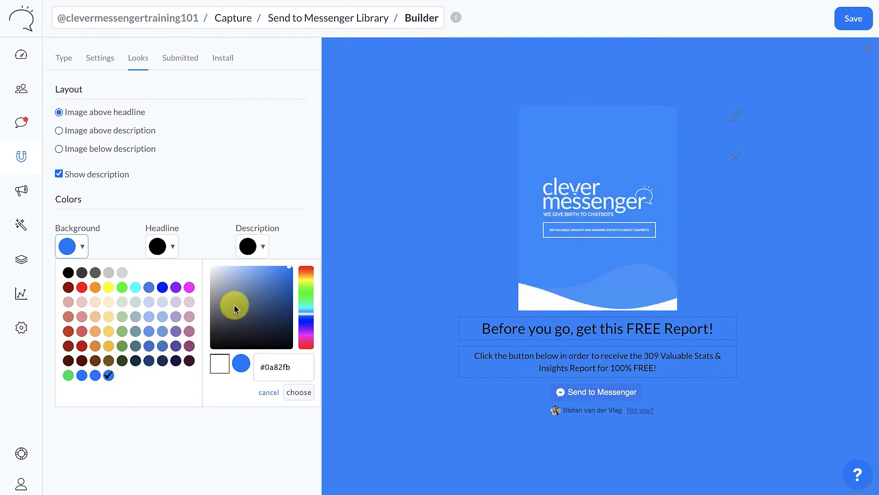
left_click_drag(234, 304, 197, 271)
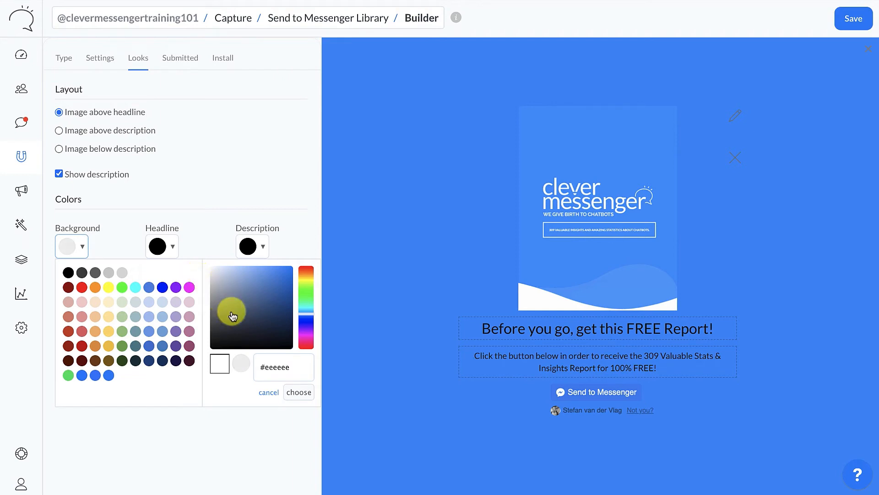
left_click(299, 392)
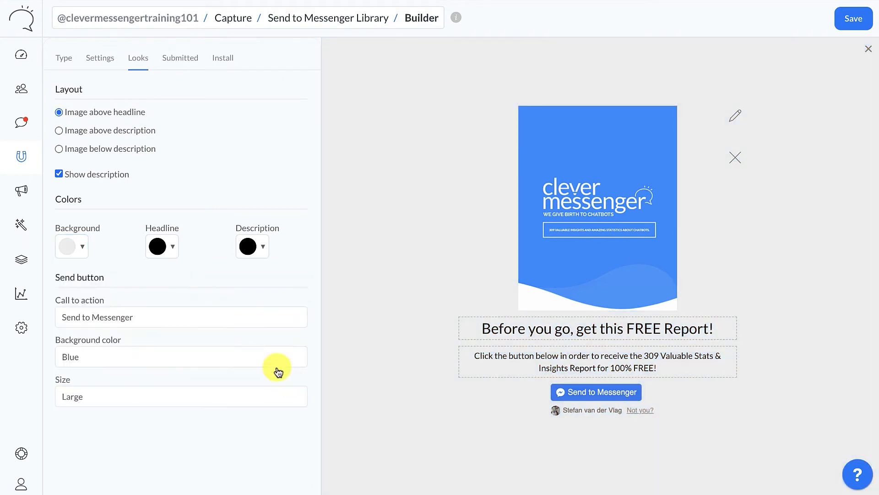
- Confirm black #000000 as the color for both the headline and the description
left_click(169, 251)
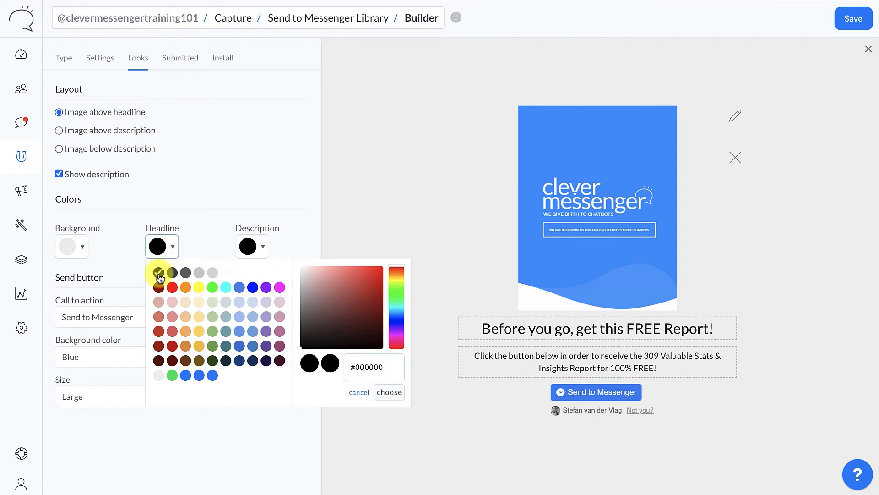
left_click(388, 392)
left_click(251, 247)
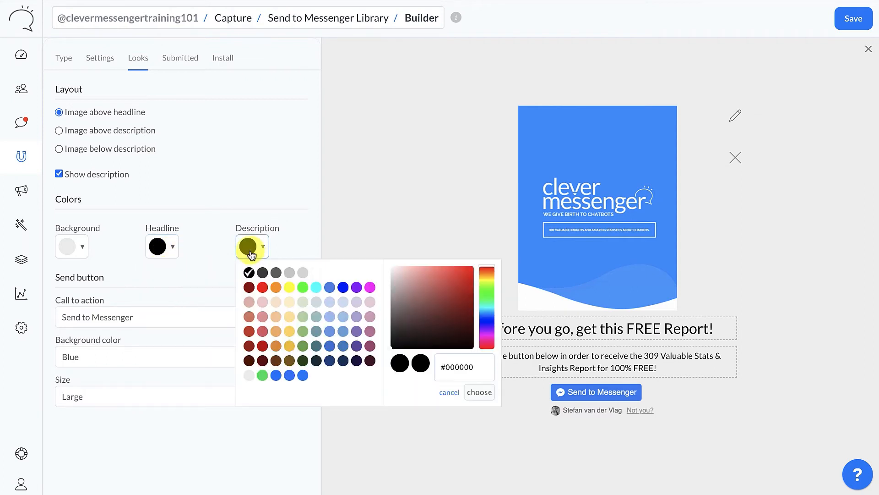
left_click(479, 392)
- Keep "Send to Messenger" as the send button's call to action, and try a white background color before returning it to blue
left_click(251, 316)
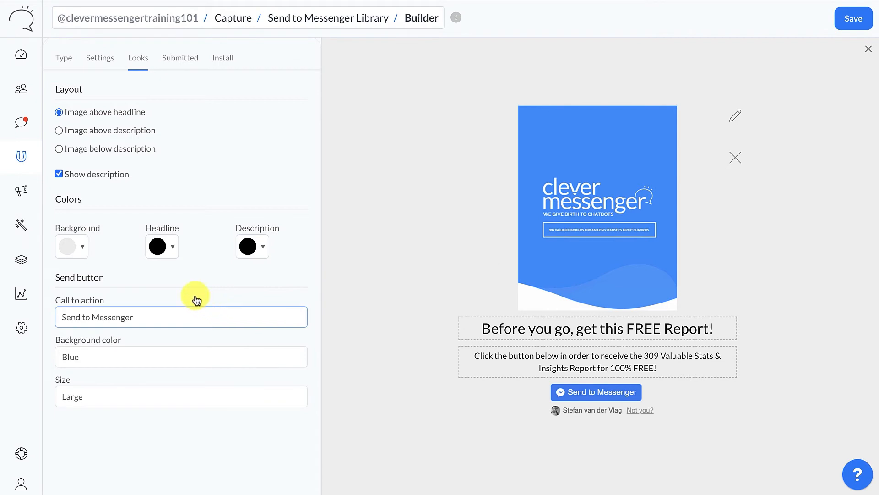
left_click(158, 319)
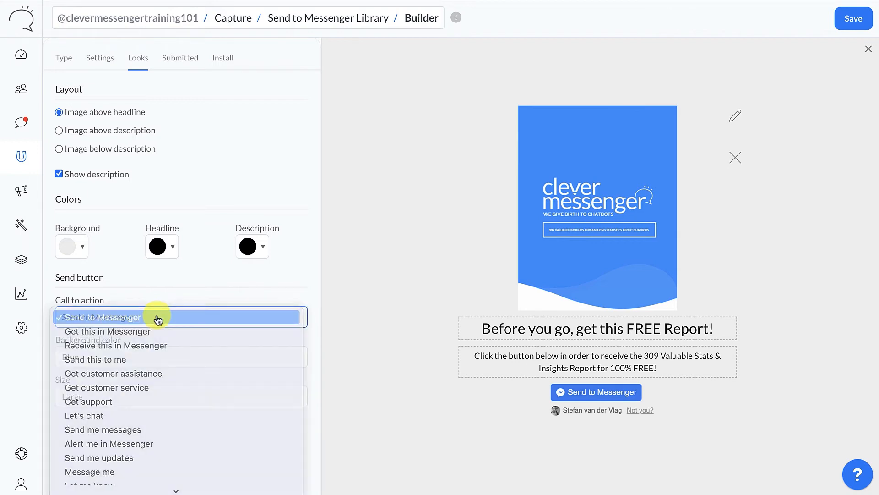
left_click(158, 318)
left_click(157, 361)
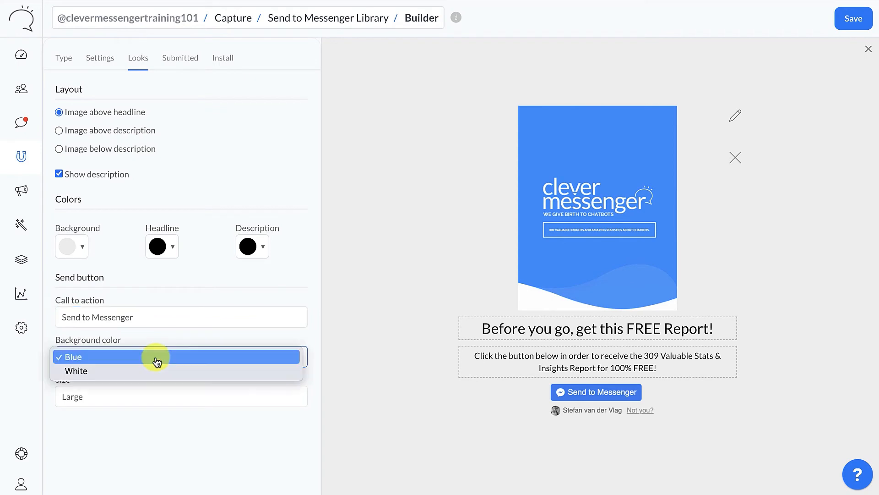
left_click(155, 370)
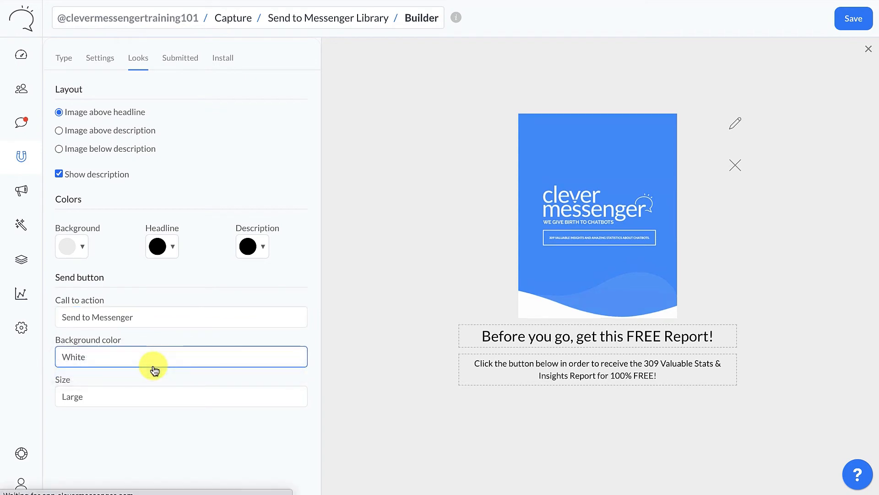
left_click(142, 359)
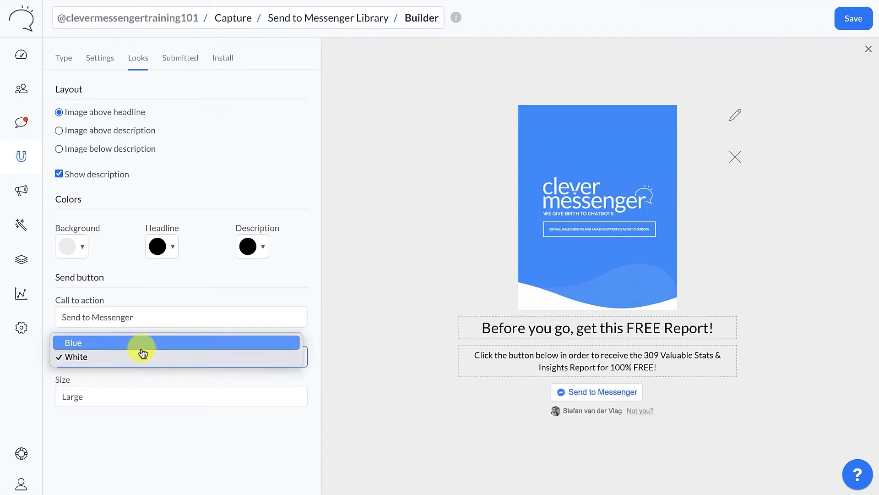
left_click(141, 343)
- Set the send button's size to Extra Large and its call to action to "Receive this in Messenger"
left_click(130, 397)
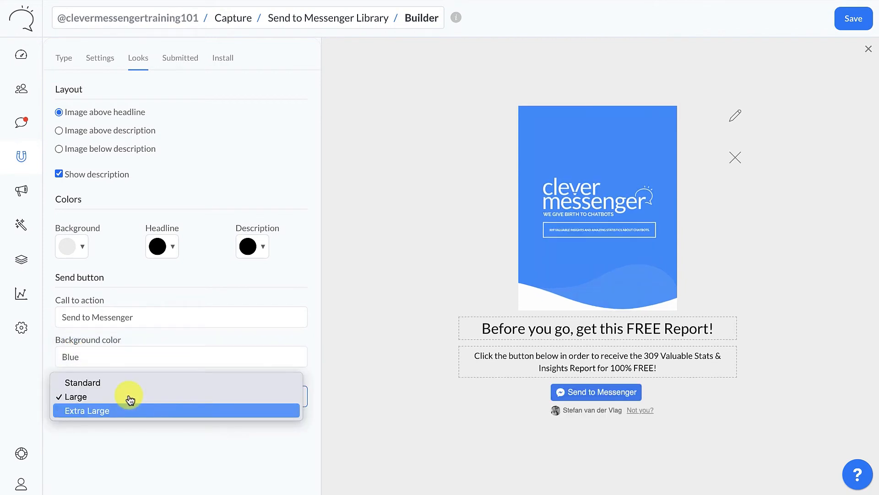
left_click(132, 414)
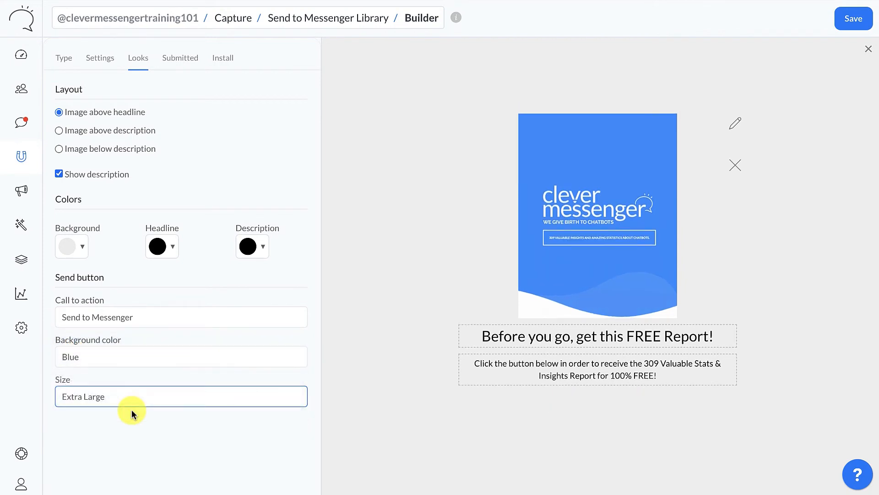
left_click(147, 320)
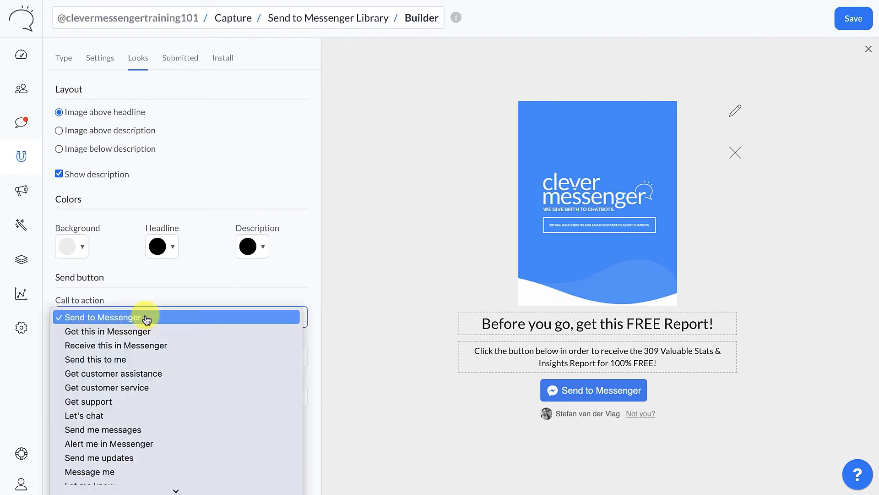
key("Down")
scroll(147, 320, "down", 9)
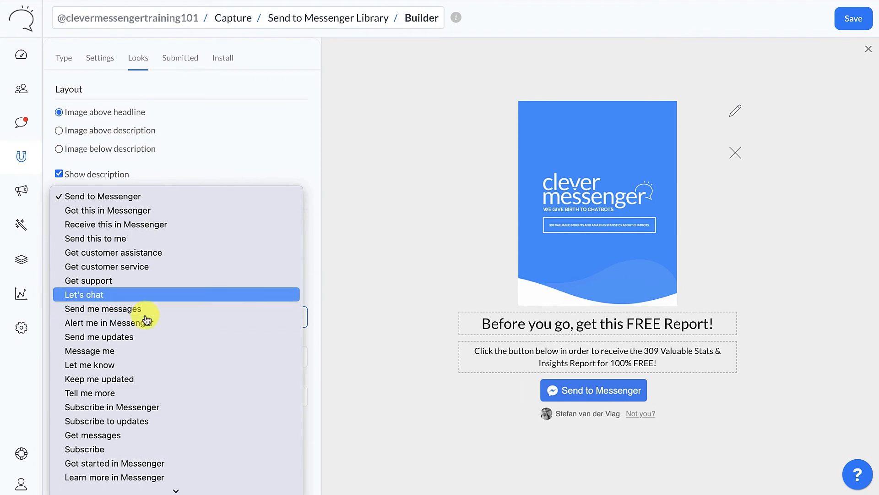
left_click(146, 229)
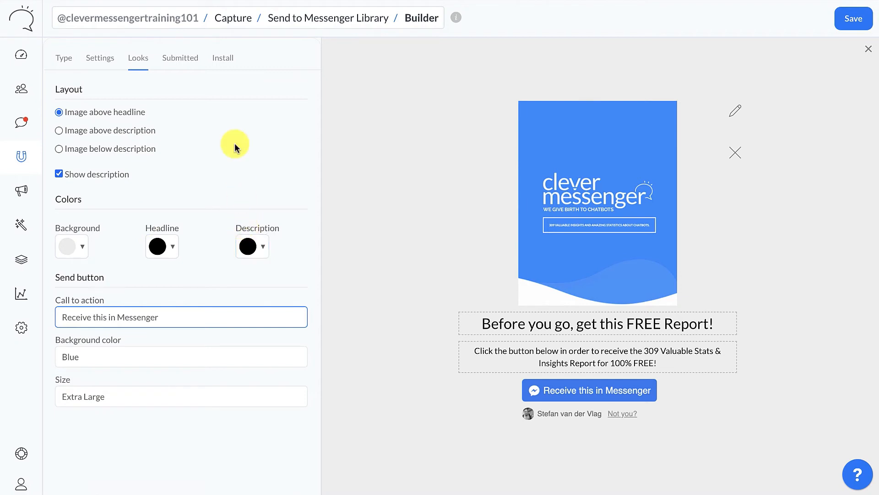
- In the submission settings, try going to a different page after the button is clicked, and return to updating the widget
left_click(180, 59)
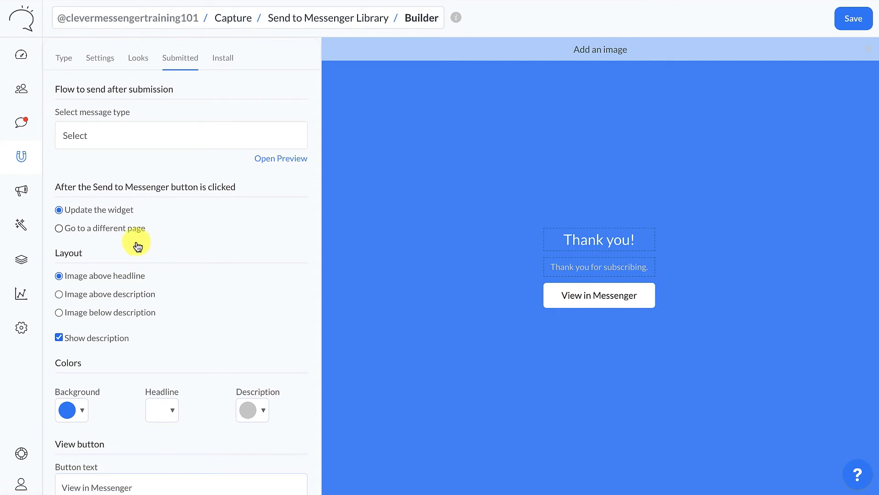
left_click(119, 228)
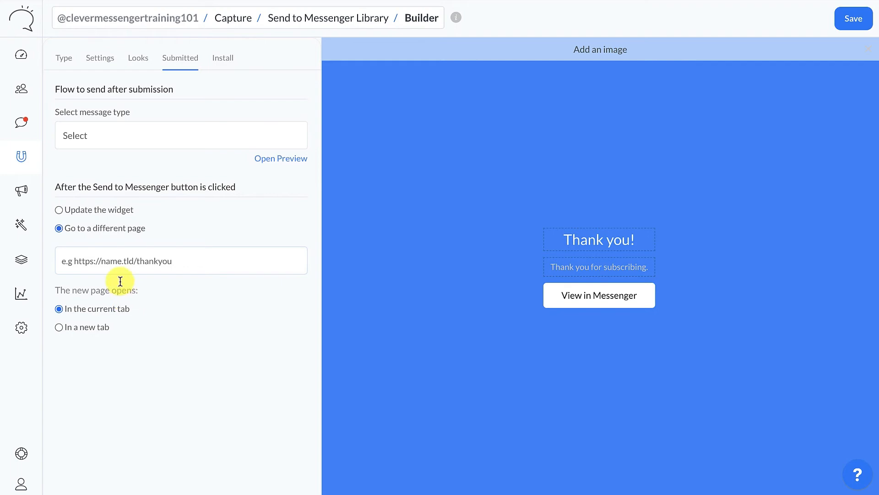
left_click(99, 210)
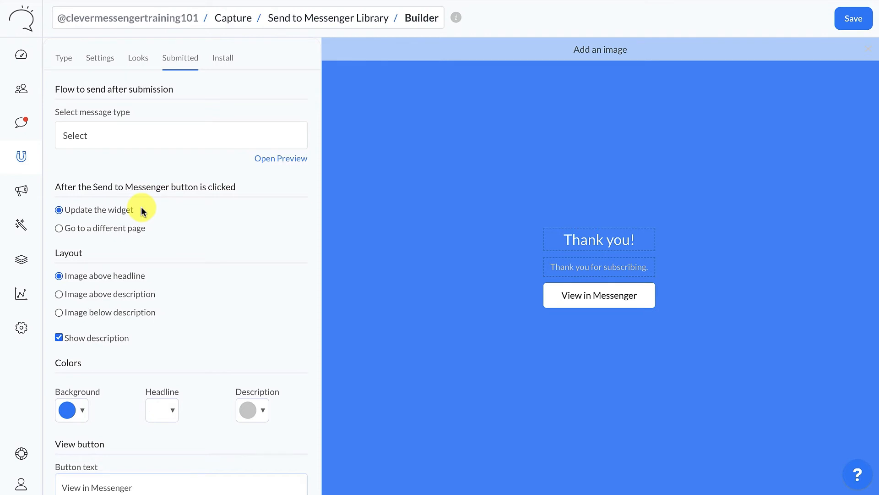
- Set the message type sent after submission to Flow and choose the "Ask For Email Address" flow
left_click(113, 139)
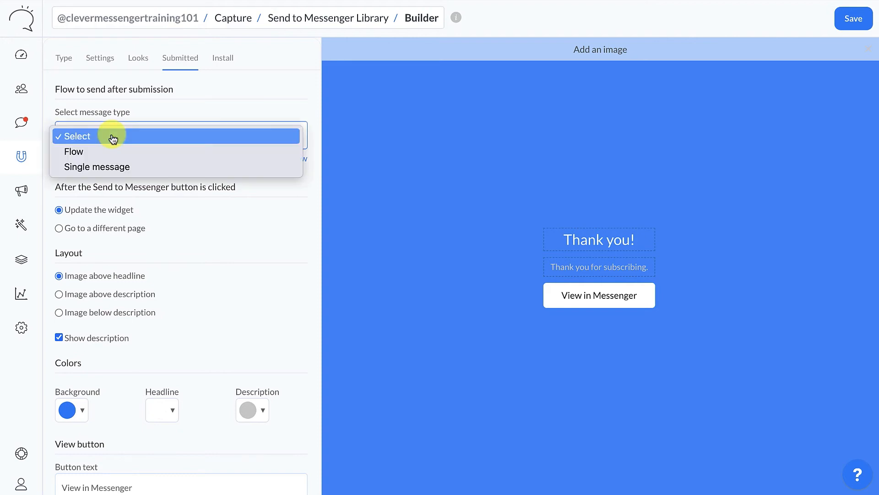
left_click(116, 152)
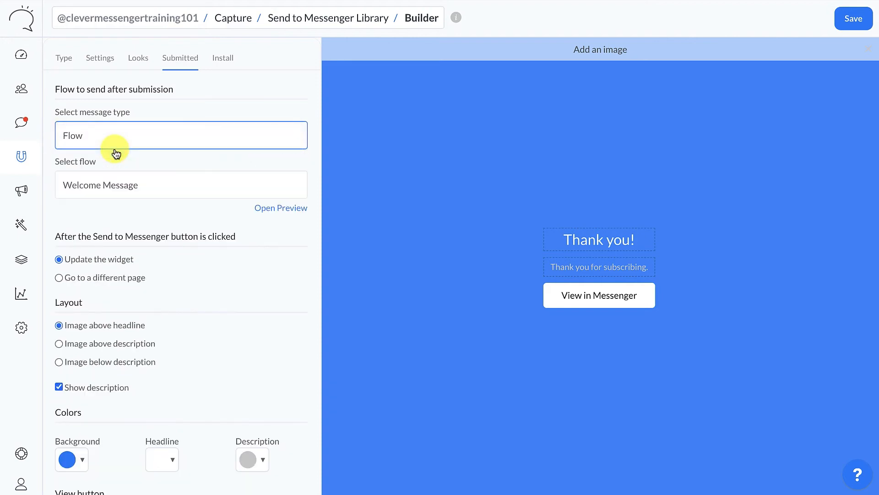
left_click(123, 185)
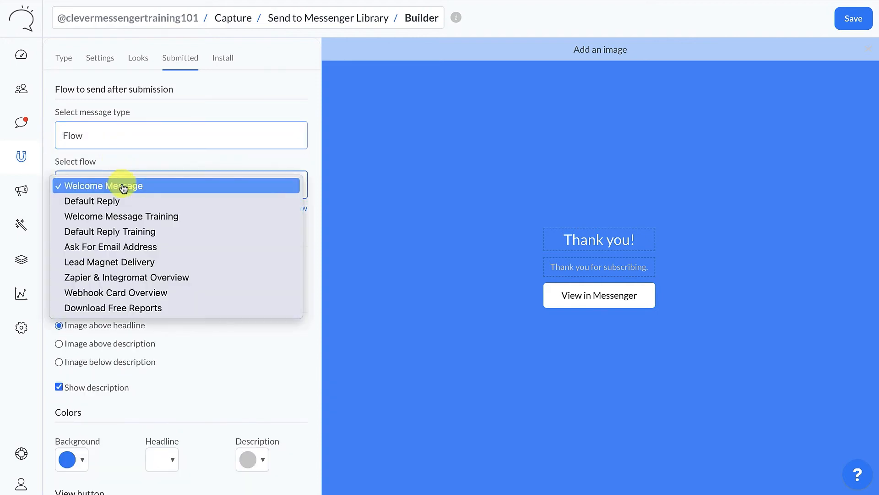
left_click(163, 247)
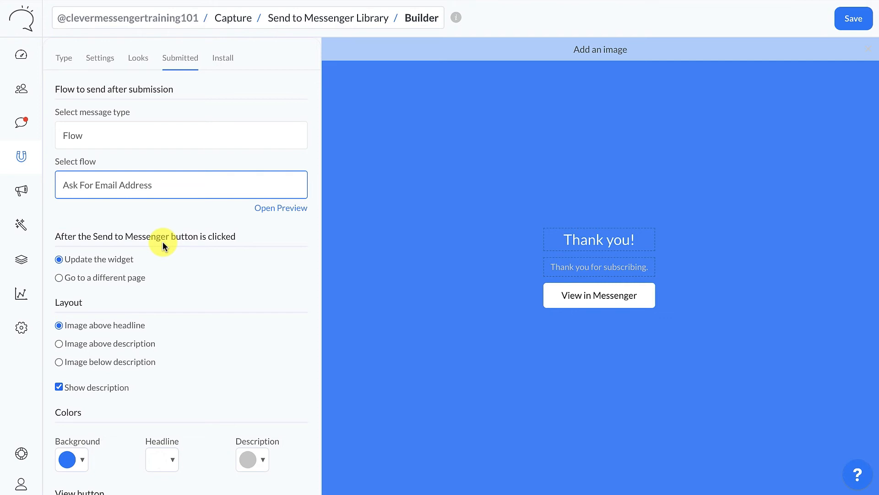
left_click(163, 242)
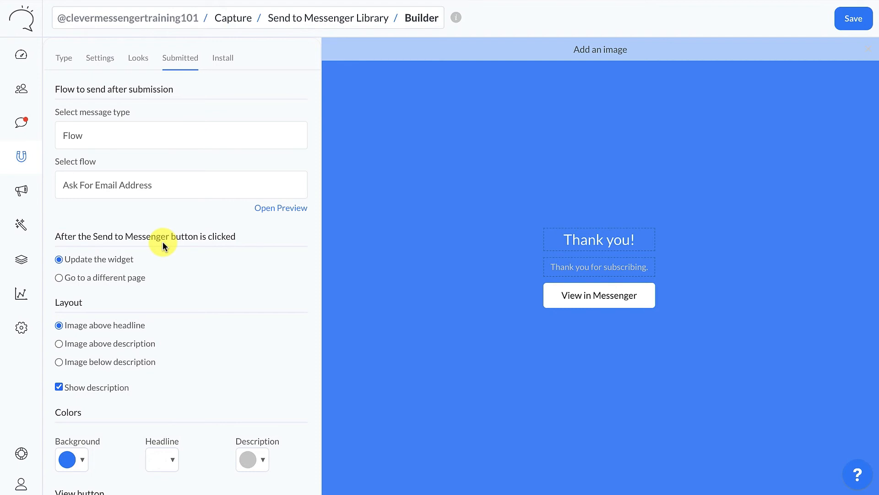
- Open the preview of the selected flow and look through its messages
left_click(274, 208)
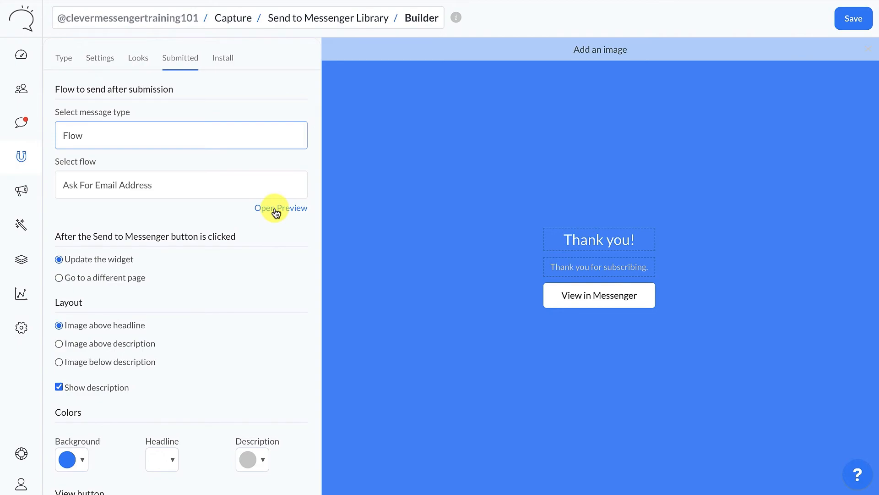
left_click(276, 210)
scroll(447, 207, "down", 5)
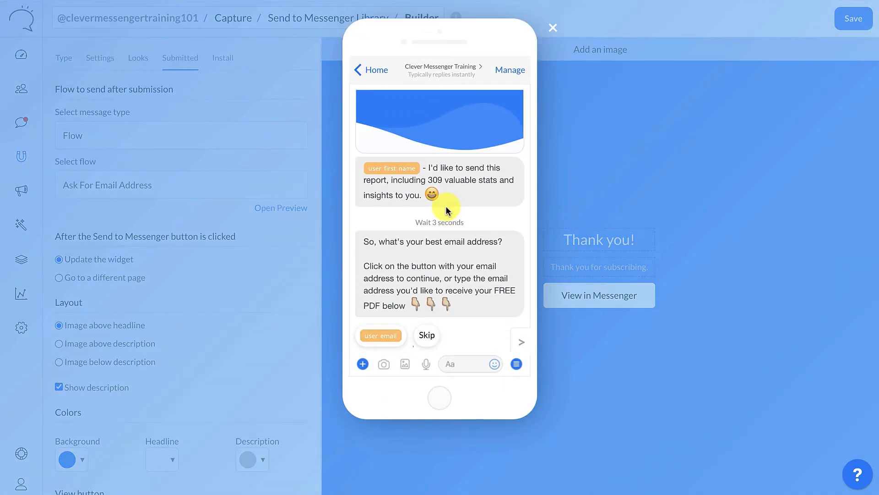
- Close the flow preview and hide the description on the widget's thank-you screen
scroll(446, 210, "up", 4)
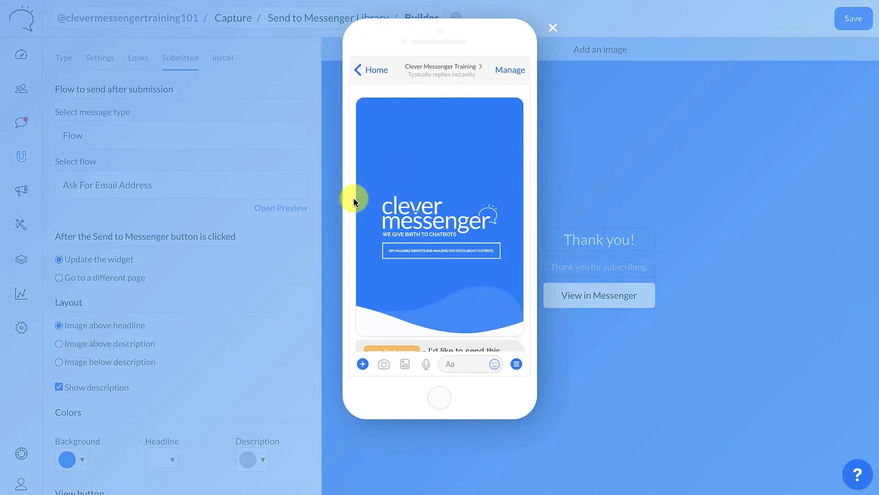
left_click(332, 197)
scroll(311, 195, "down", 3)
scroll(314, 199, "down", 2)
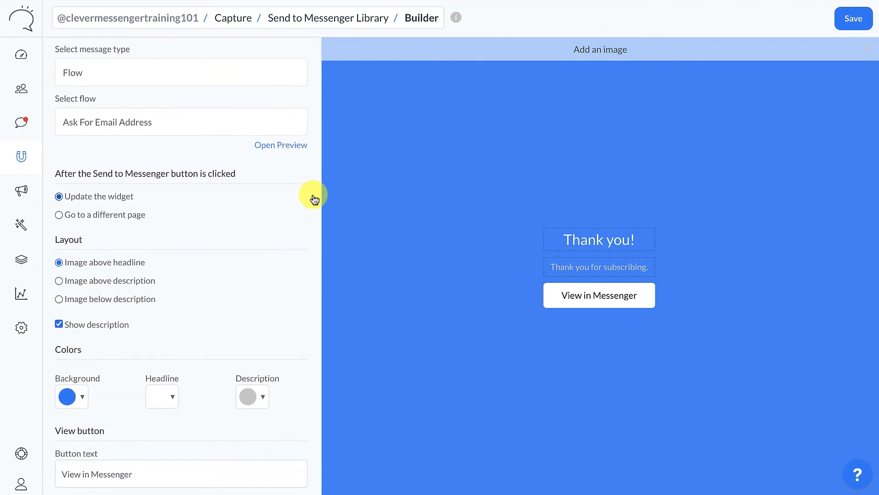
scroll(314, 199, "down", 1)
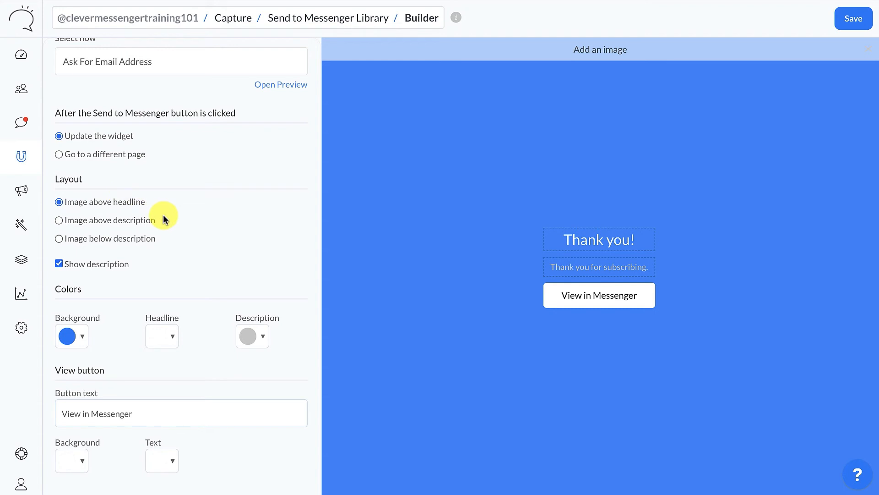
left_click(59, 264)
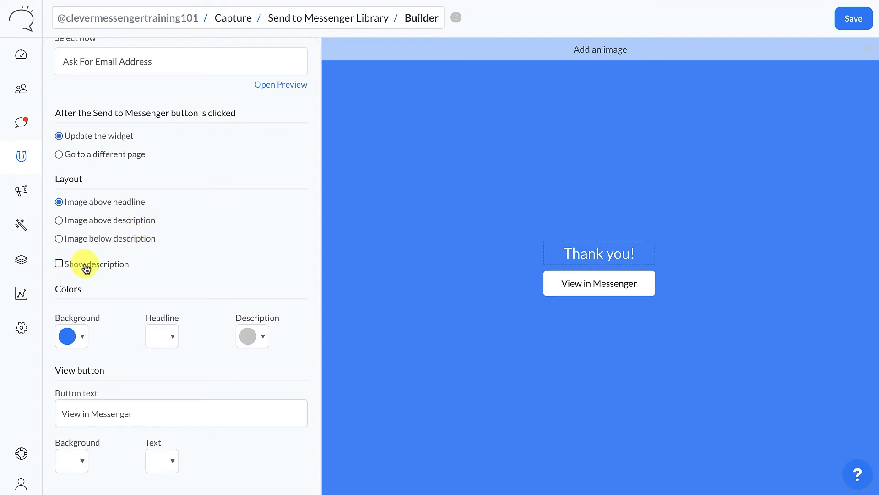
- Set the thank-you screen's background colour to green #1ee160 and its headline colour to black #000000
left_click(83, 339)
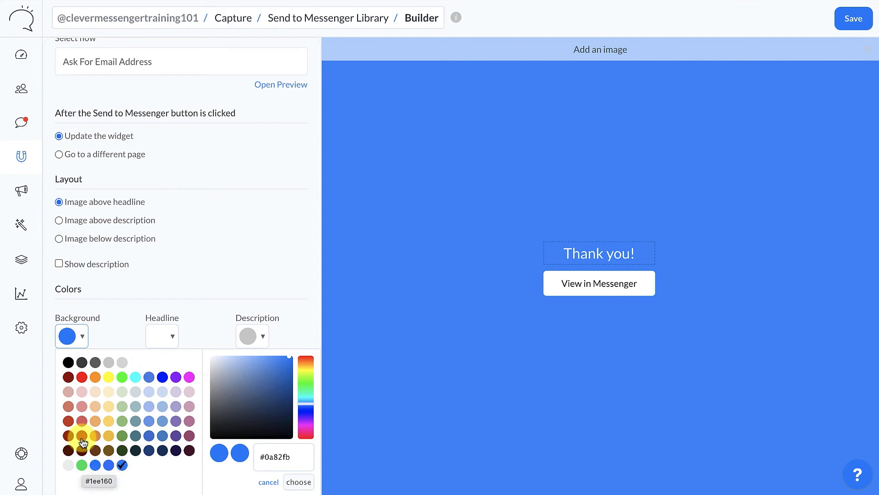
left_click(81, 465)
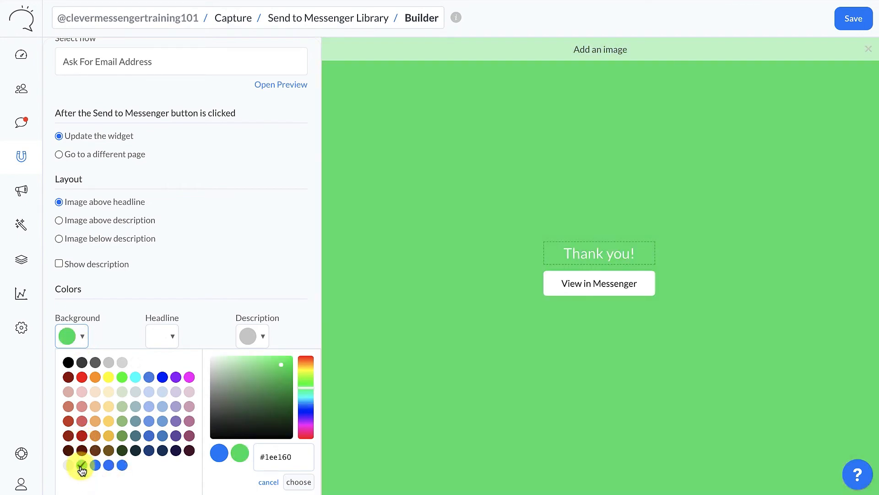
left_click(161, 336)
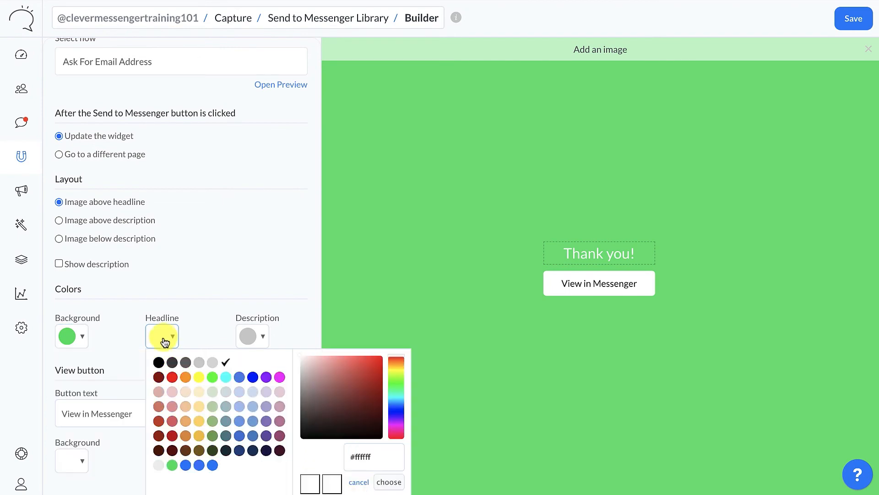
left_click(159, 364)
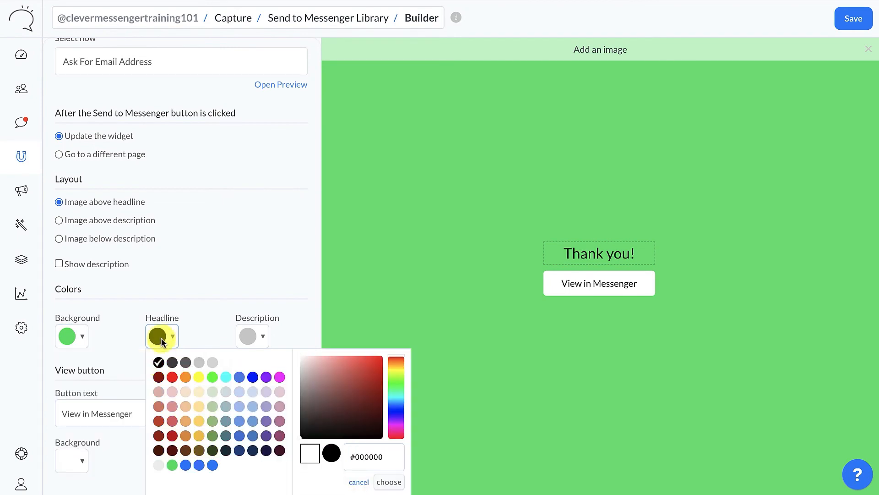
left_click(170, 292)
- Change the thank-you headline to "Thank You, Please Check Messenger!"
left_click(619, 252)
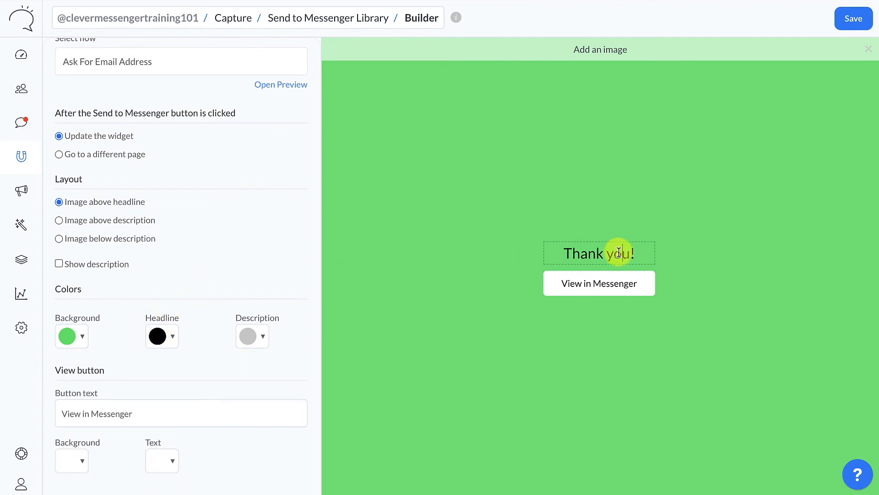
type(", fi")
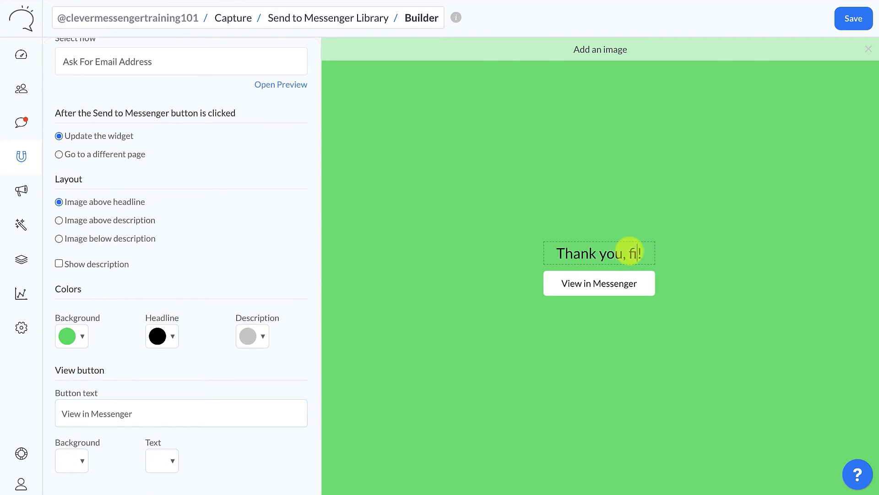
key("BackSpace")
type("Please Che")
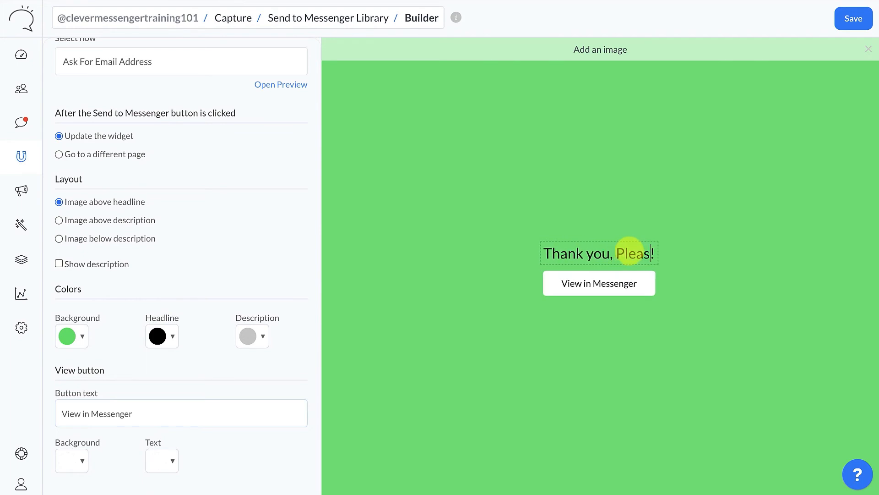
type("ck Messeg")
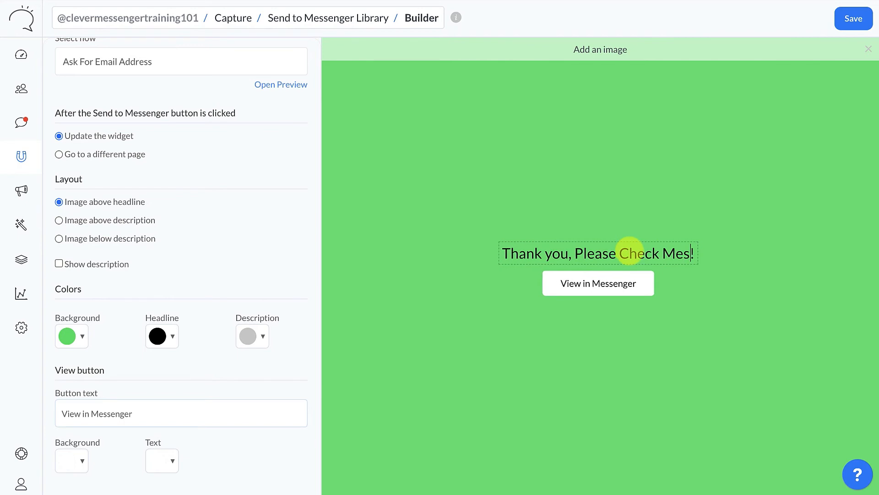
key("BackSpace")
type("nger")
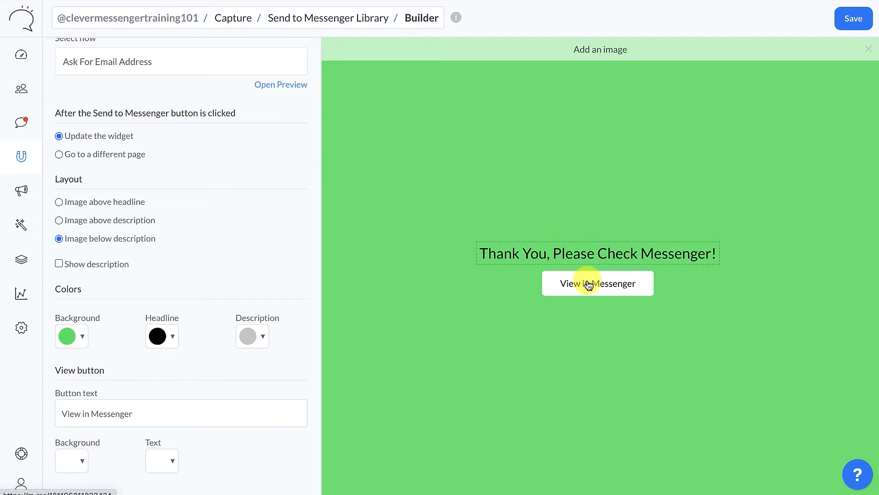
- Save the widget with its submission settings
scroll(589, 285, "up", 3)
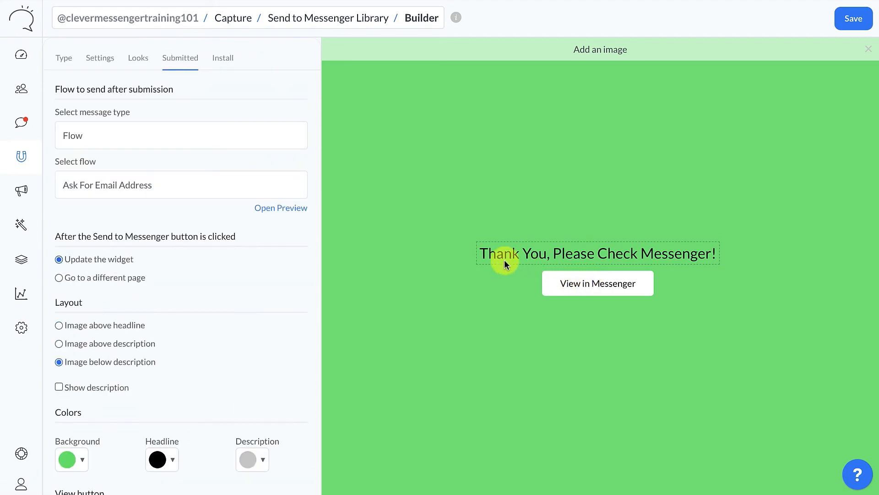
left_click(257, 203)
left_click(847, 22)
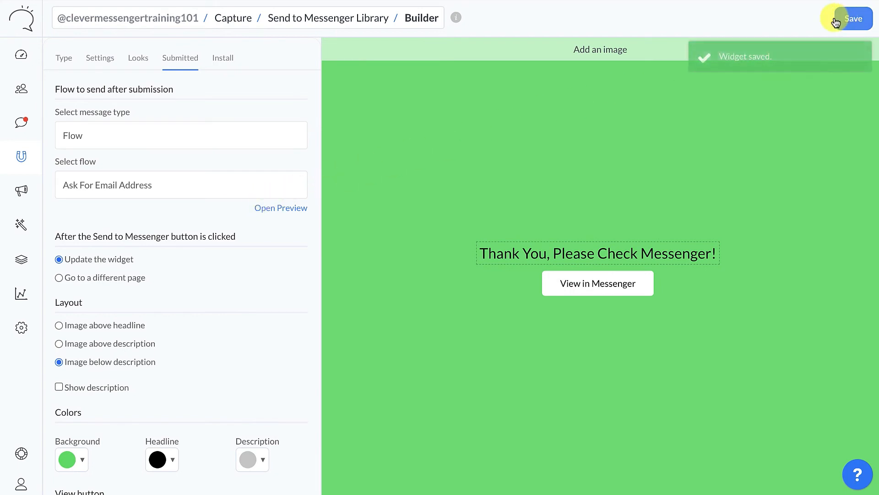
- Open the widget's installation instructions and examine the code snippet for embedding it on a page
left_click(222, 64)
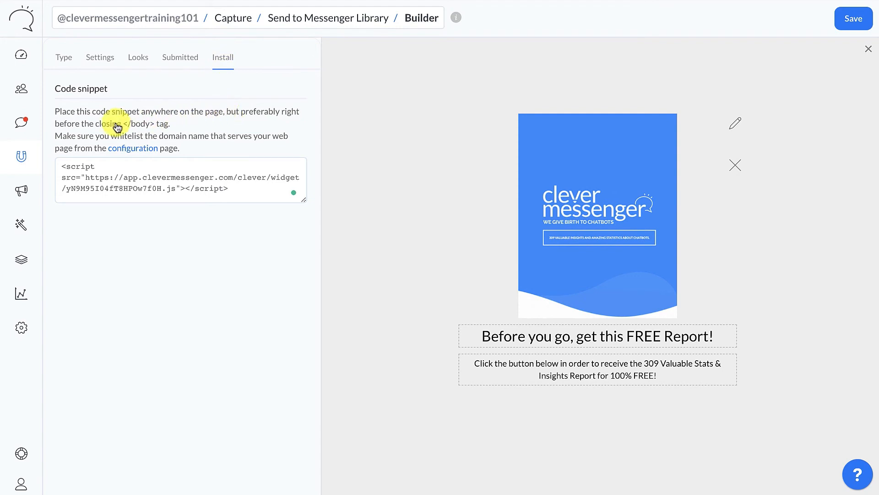
left_click(147, 177)
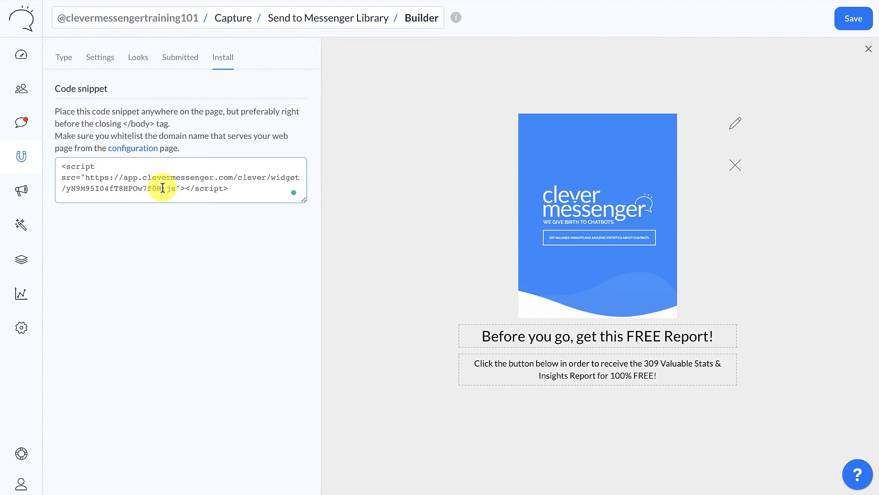
left_click(411, 176)
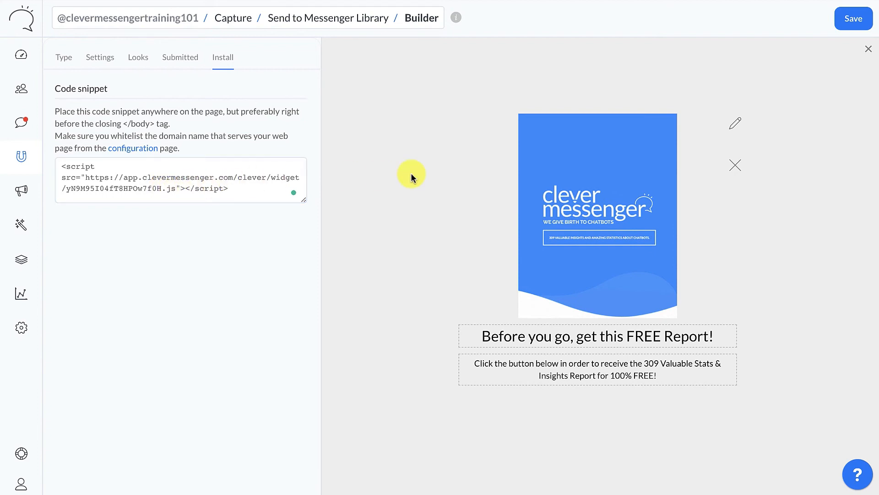
left_click(187, 188)
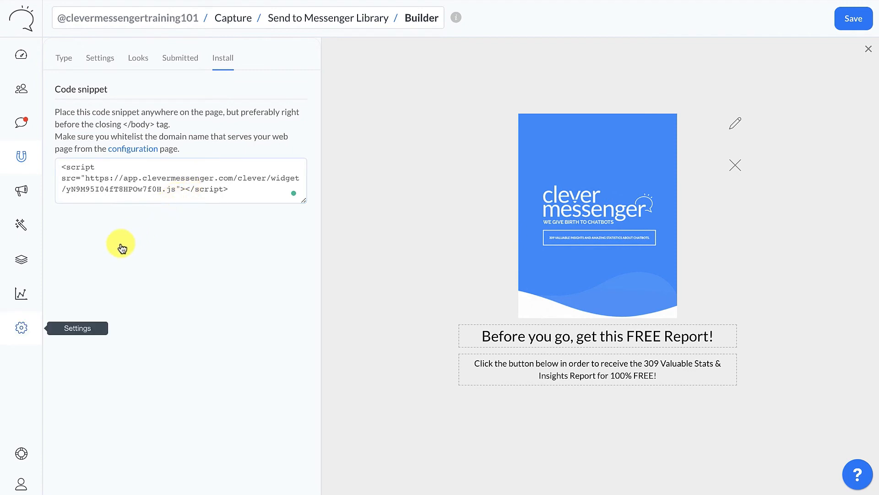
mouse_move(25, 330)
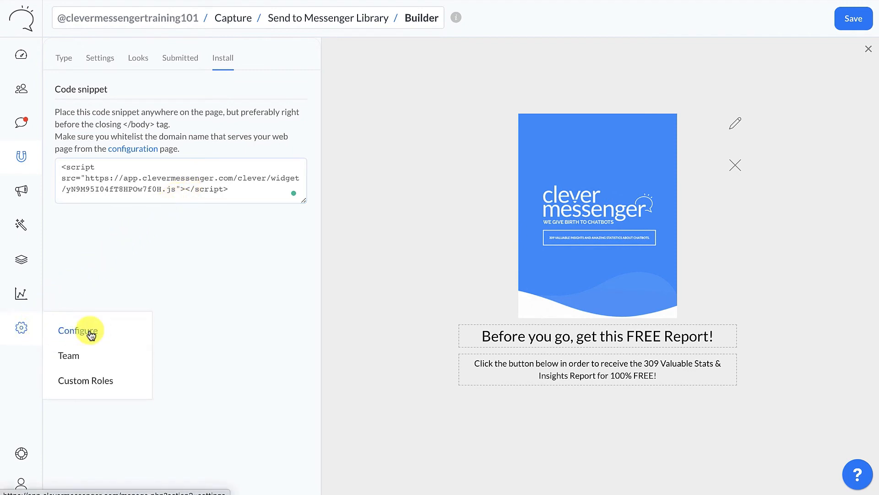
right_click(90, 330)
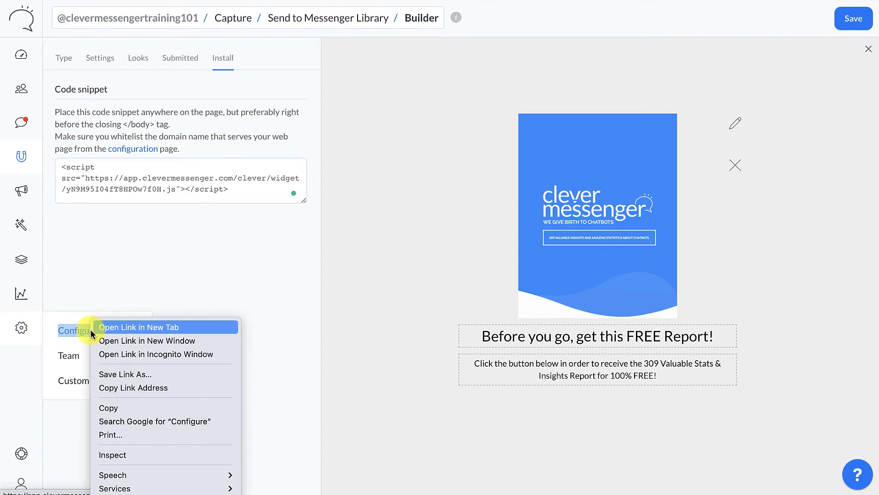
left_click(131, 327)
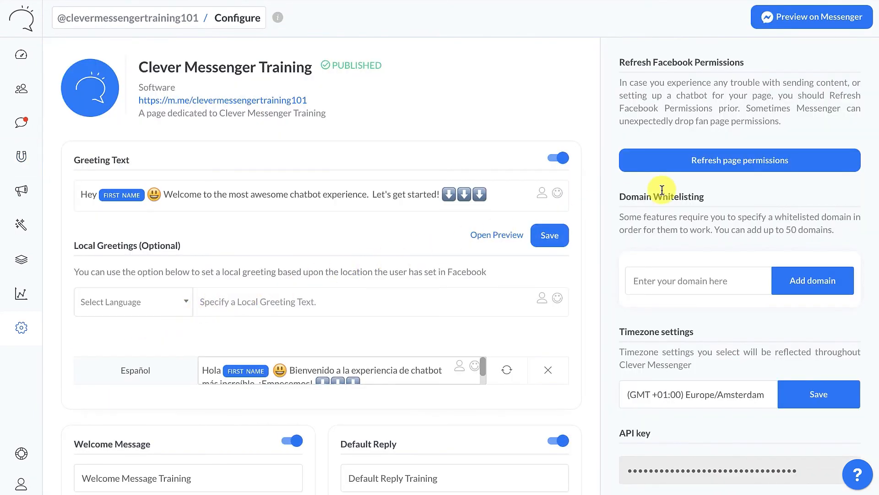
left_click(749, 284)
type("https")
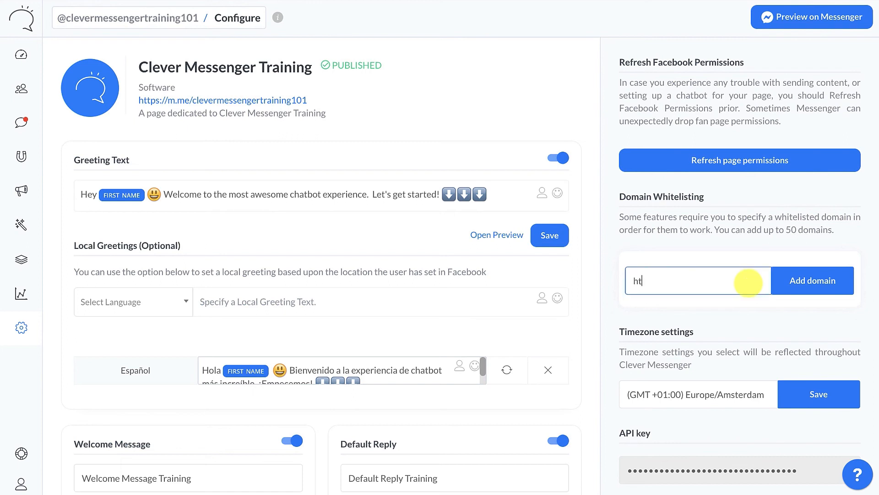
type("://yourdomain.com")
key("Return")
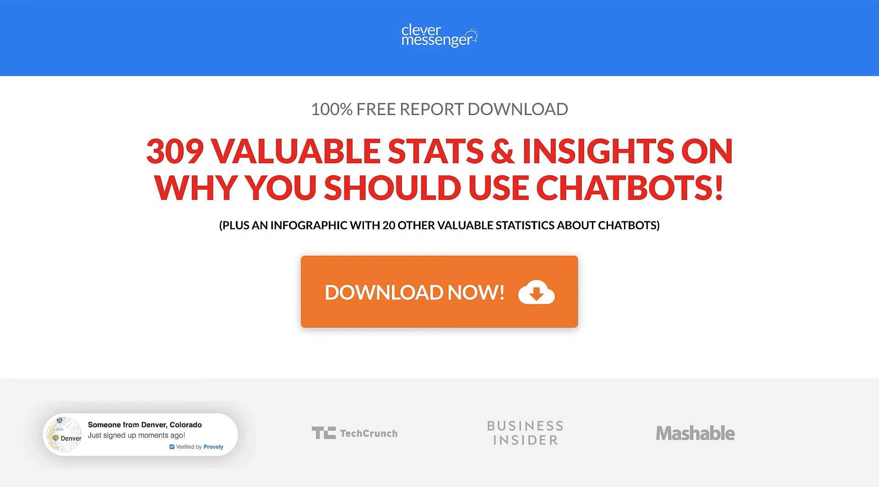
- Reload the report download page, open its sign-up form and trigger the exit-intent takeover
scroll(340, 130, "up", 1)
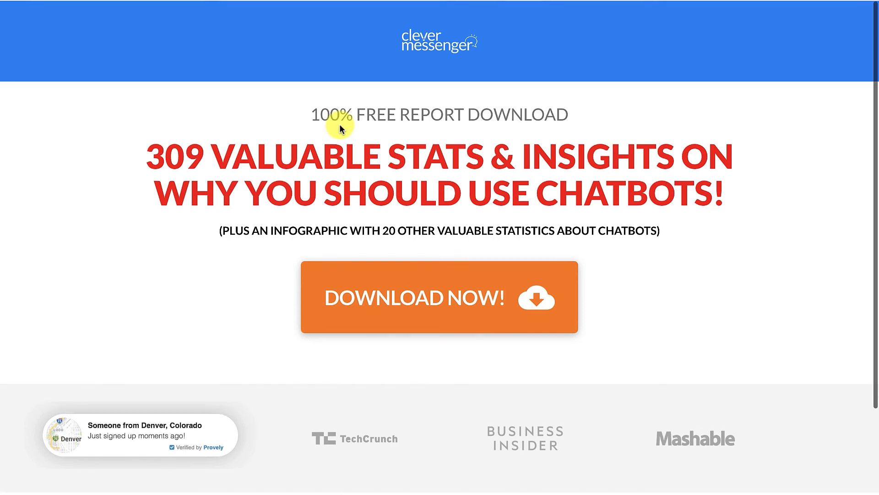
key("super+r")
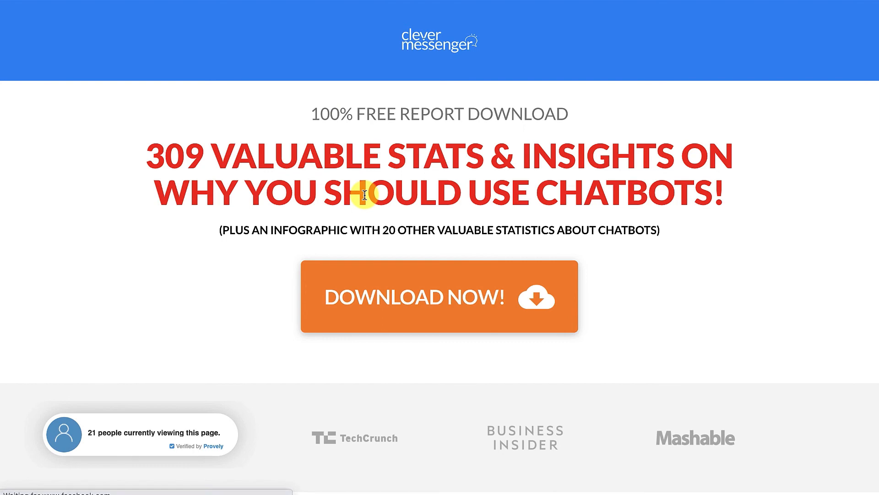
left_click(412, 284)
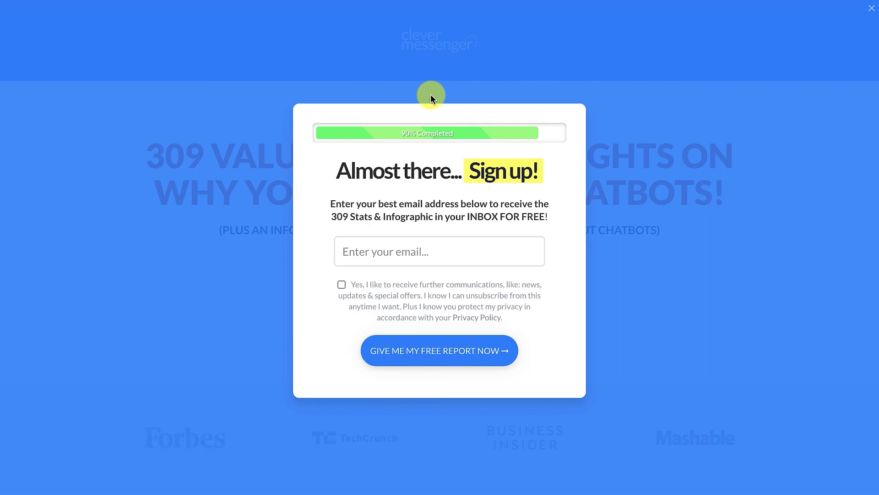
mouse_move(552, 4)
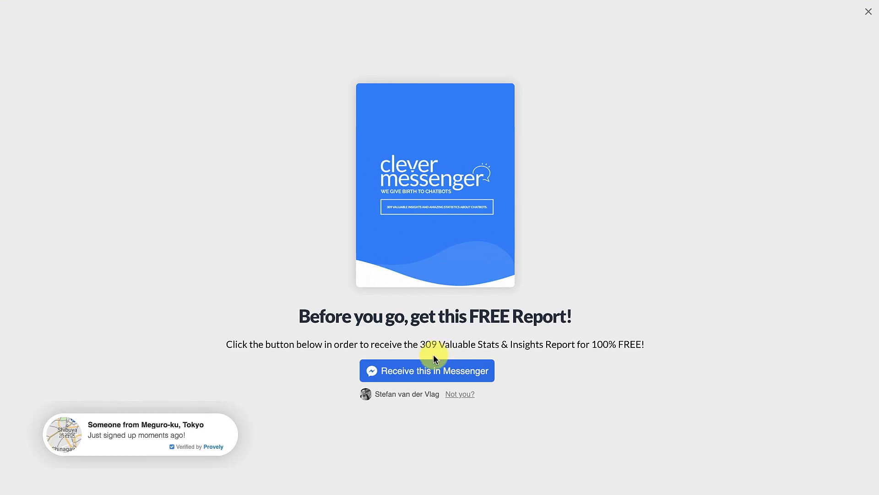
- Request the report through the takeover widget and answer the Messenger conversation with the suggested email address
left_click(418, 371)
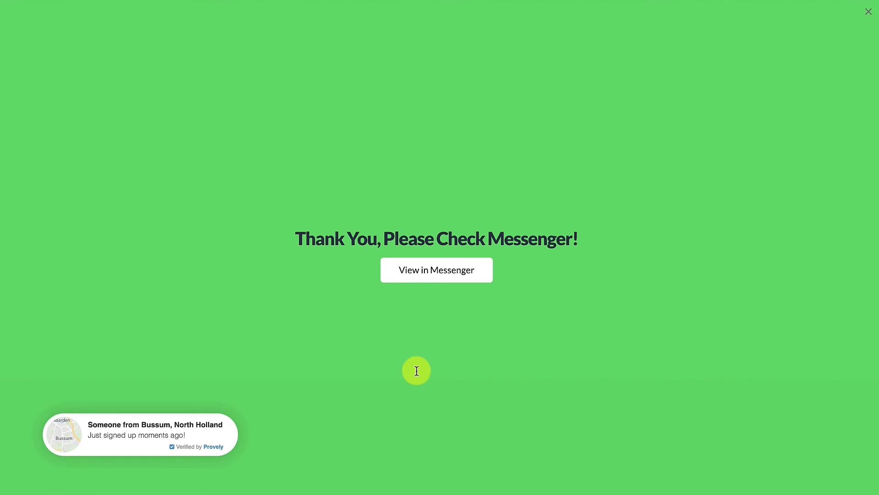
left_click(433, 272)
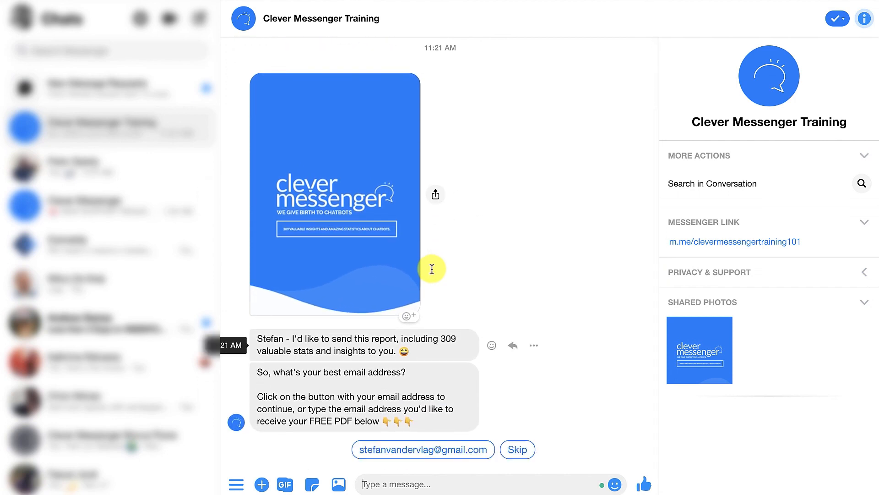
left_click(473, 449)
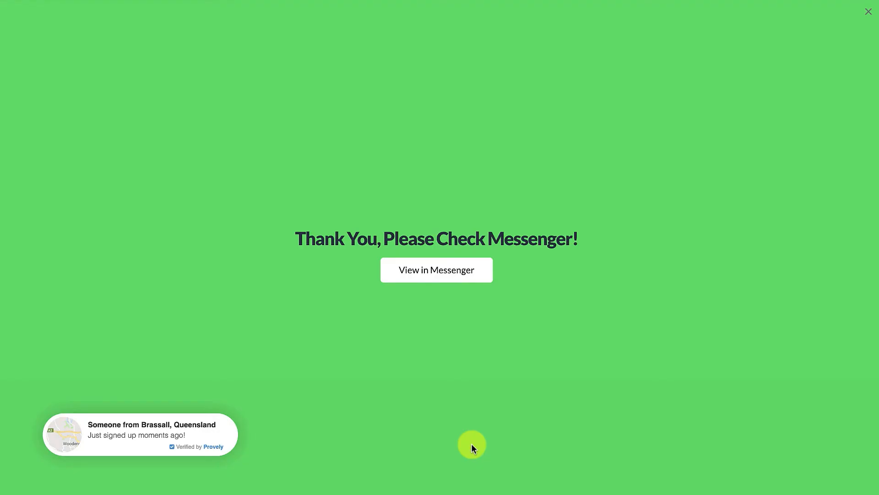